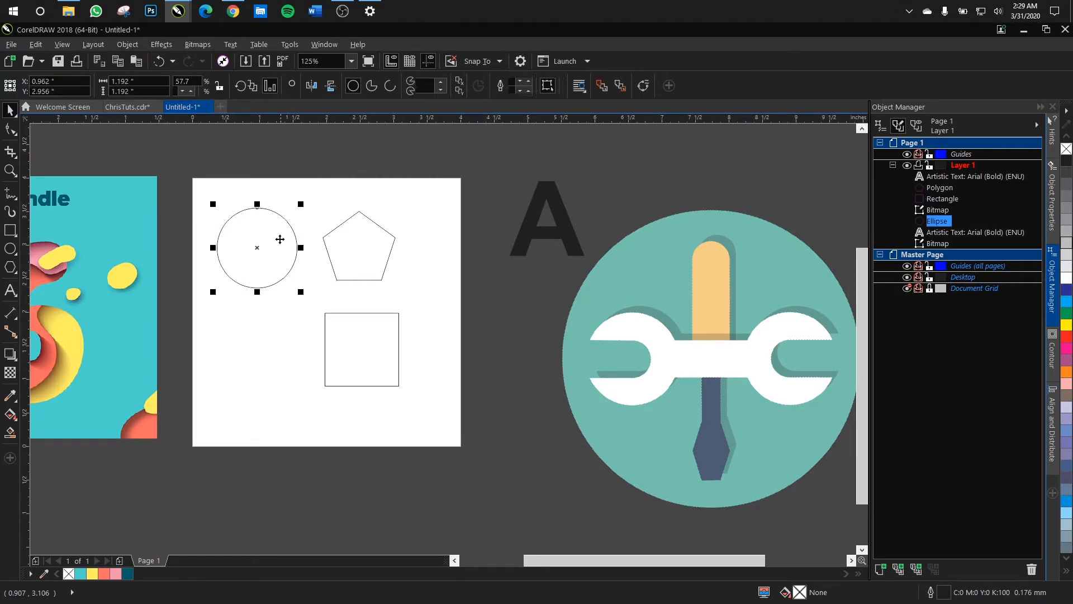
Move the circle down about 0.225 inch on the page and activate the Shape tool for node editing
left_click_drag(264, 220, 264, 235)
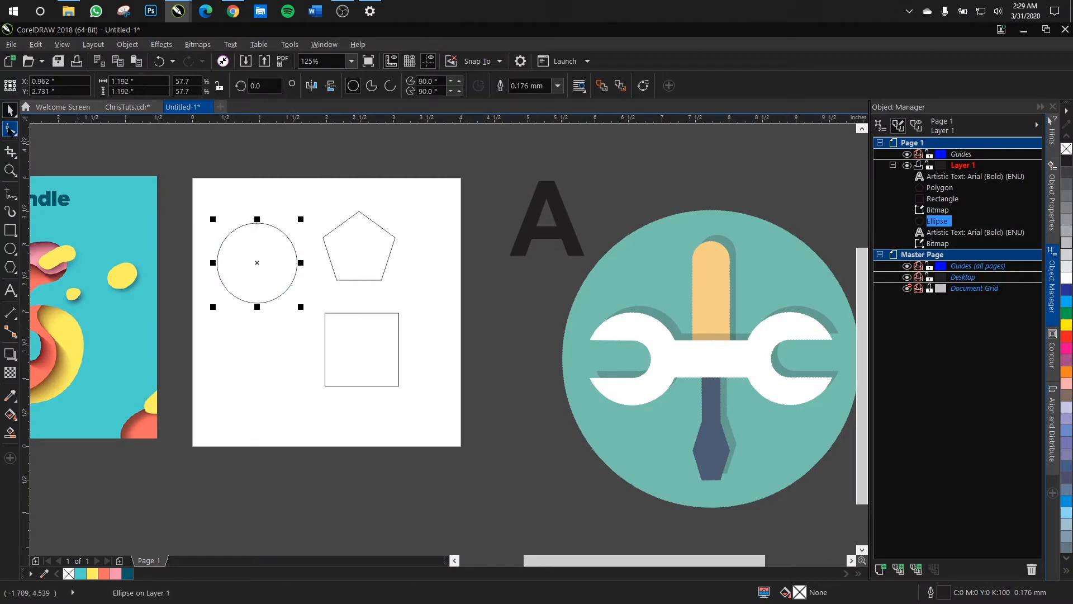
left_click(9, 128)
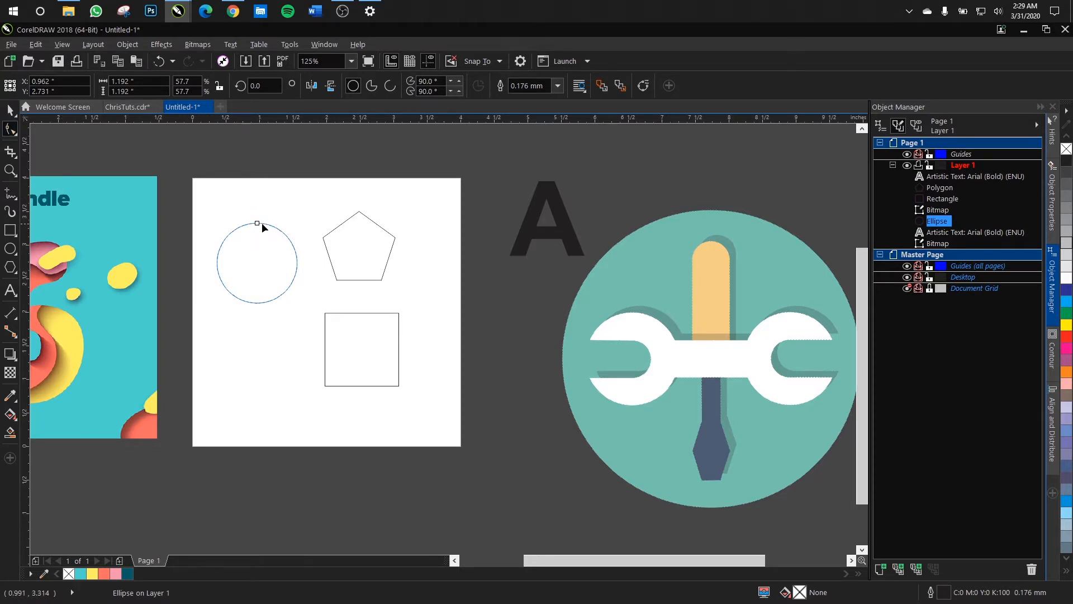
Examine the square's corner nodes up close with the Shape tool
left_click(343, 246)
left_click(363, 344)
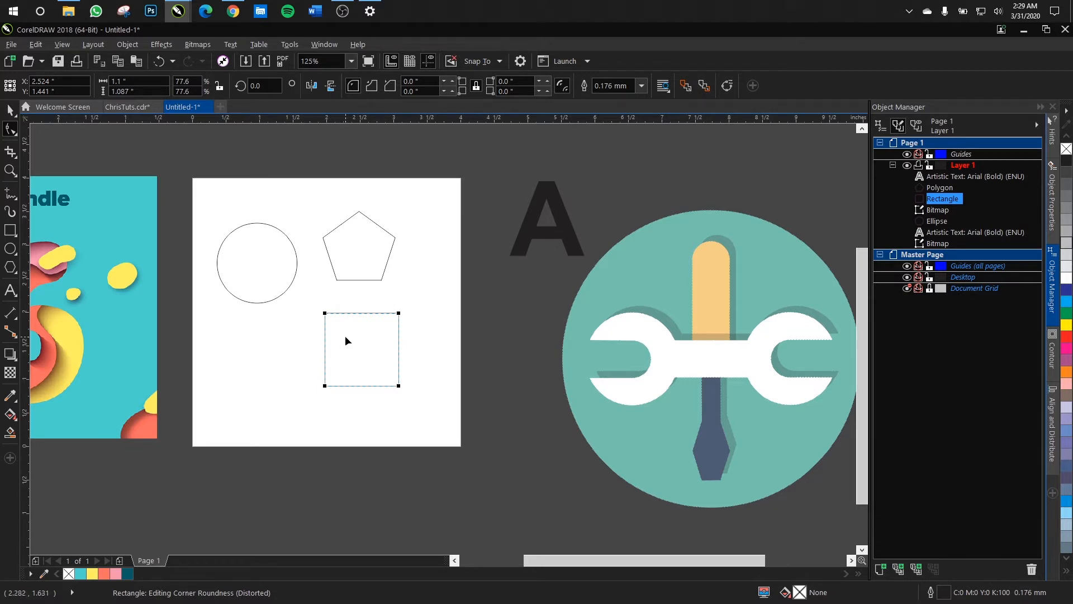
scroll(329, 316, "up", 2)
scroll(318, 310, "up", 1)
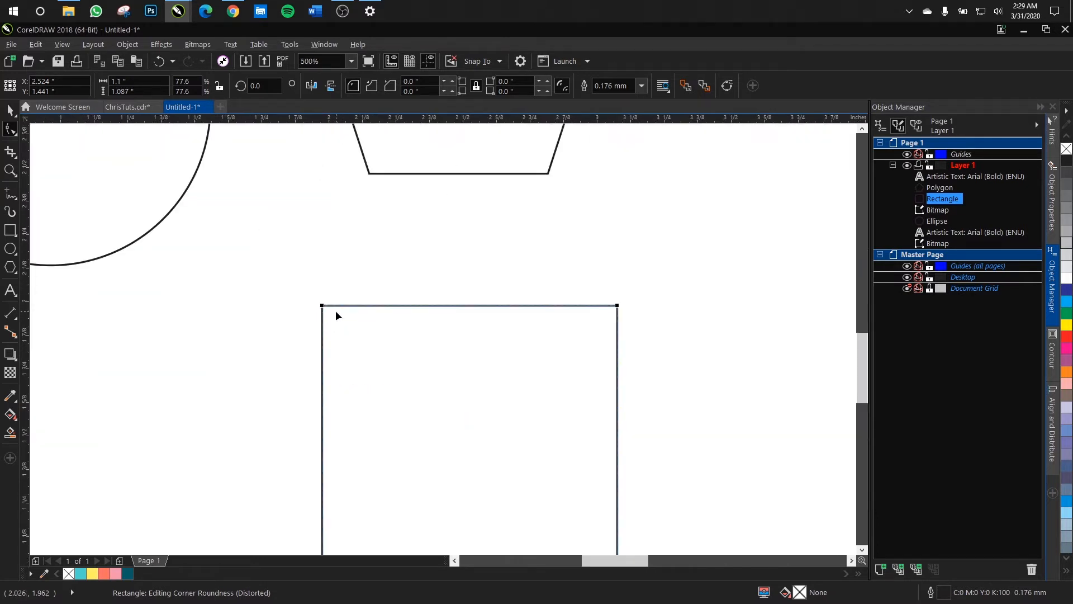
scroll(336, 311, "down", 1)
scroll(351, 305, "down", 2)
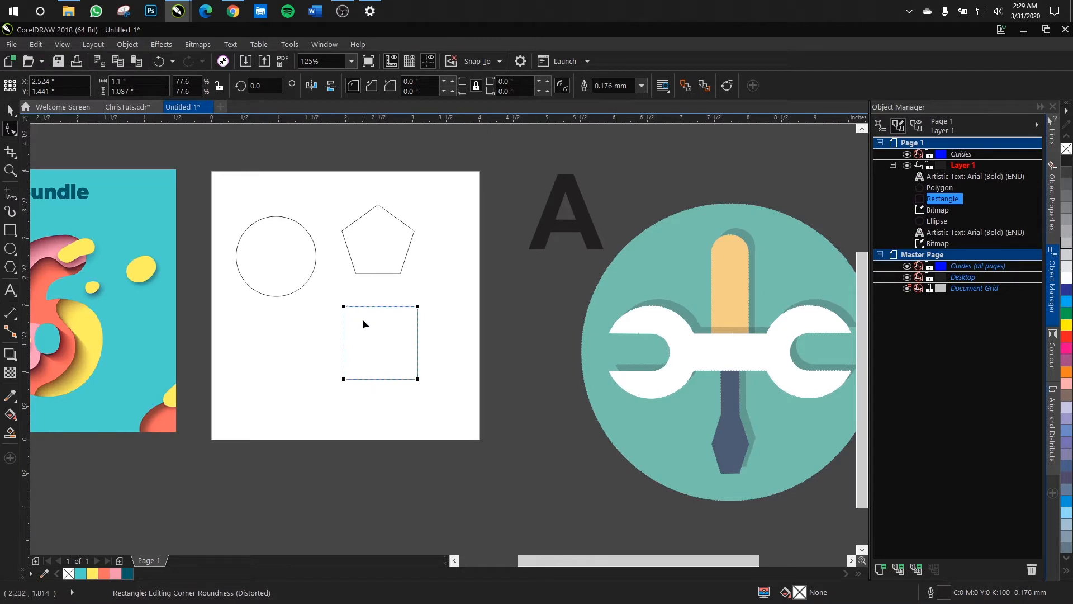
scroll(349, 311, "up", 2)
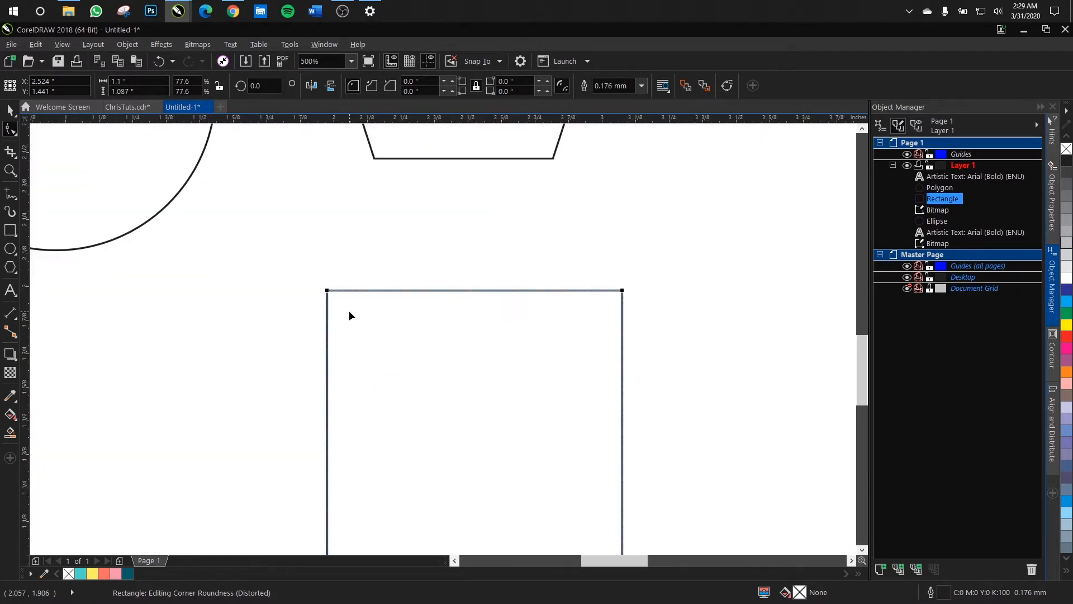
scroll(330, 291, "up", 2)
scroll(332, 288, "down", 3)
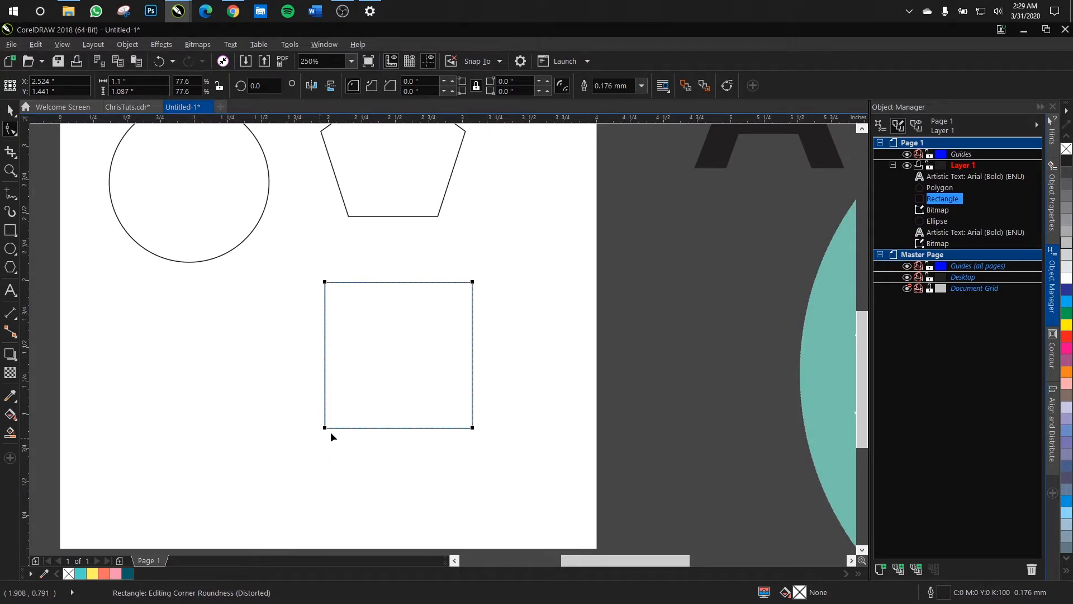
scroll(333, 429, "up", 1)
scroll(285, 391, "down", 2)
Examine the nodes of the circle, pentagon and square in turn with the Shape tool
left_click(242, 243)
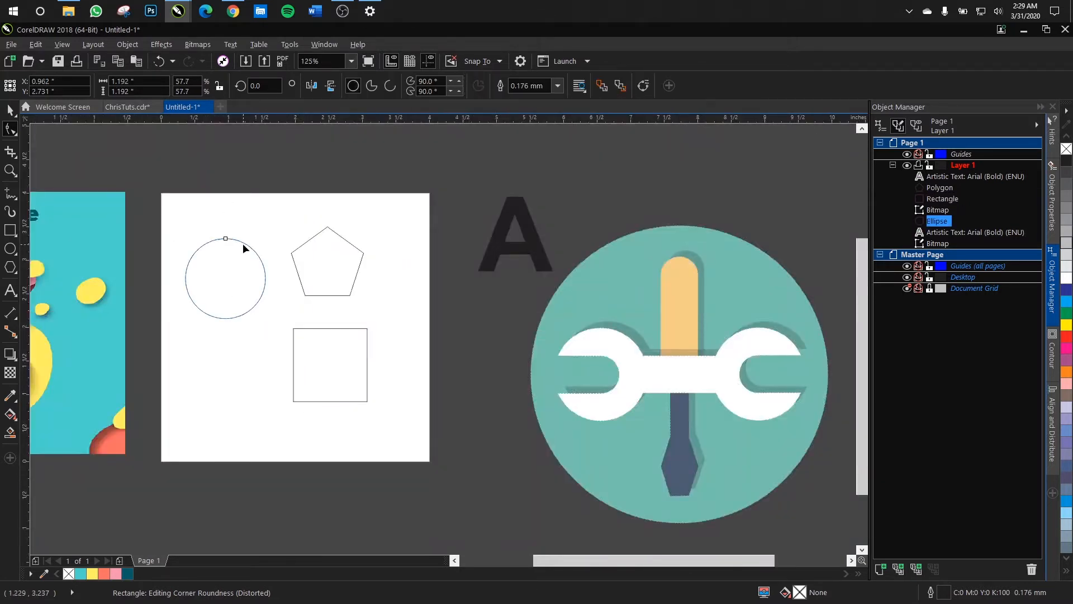
scroll(242, 243, "up", 2)
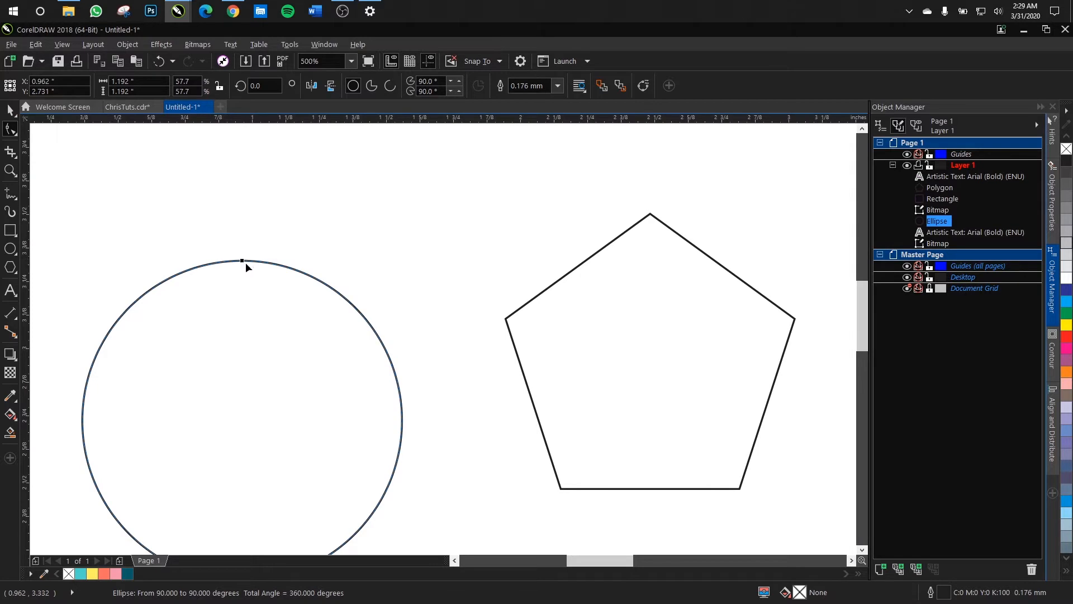
left_click(564, 285)
scroll(569, 283, "down", 1)
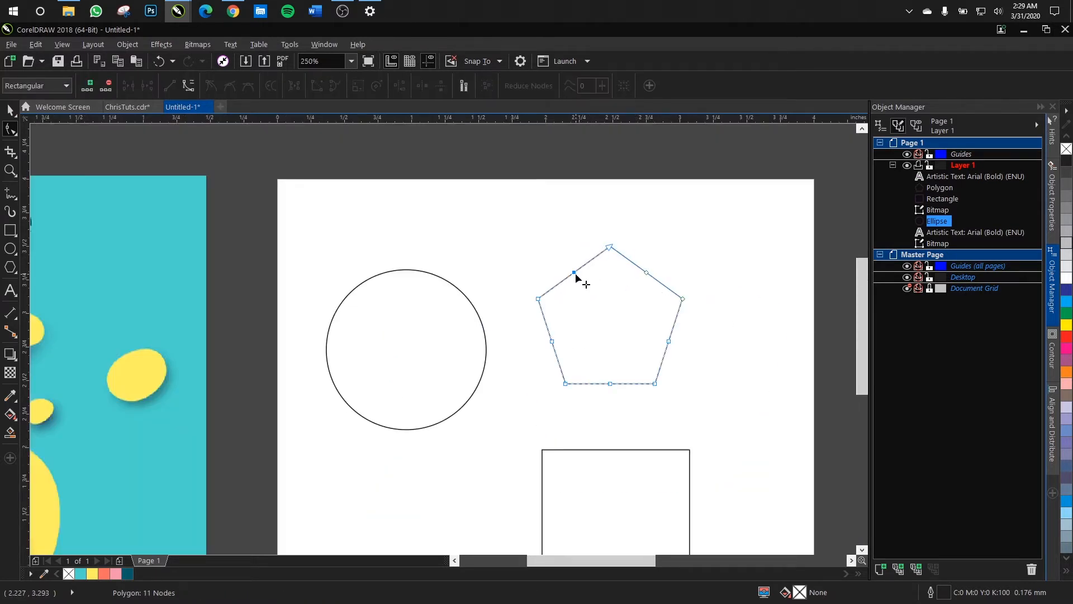
left_click(609, 246)
scroll(490, 291, "down", 1)
left_click(568, 412)
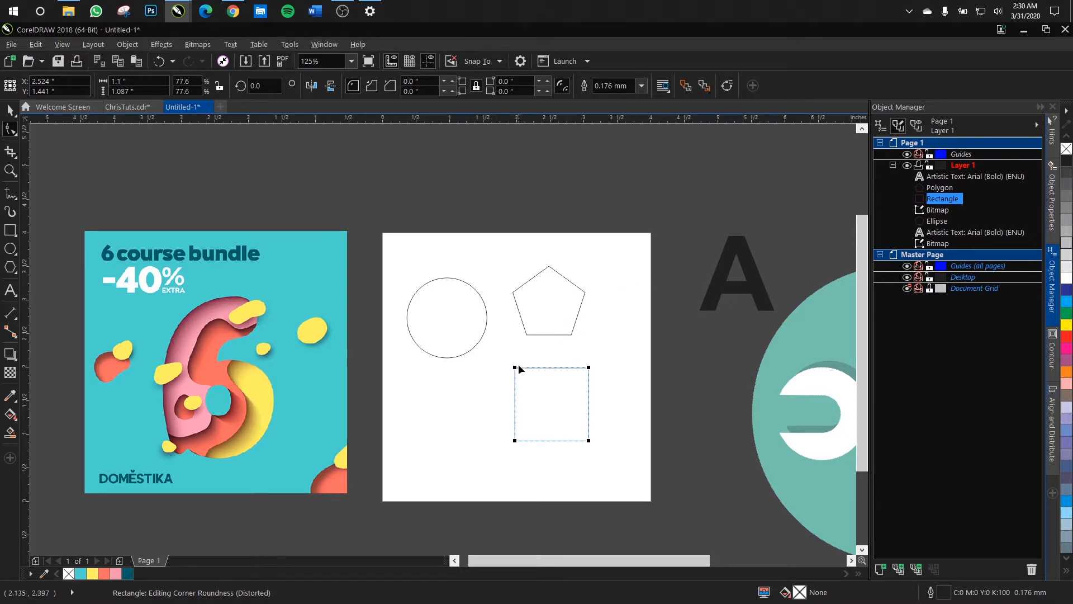
left_click(468, 305)
left_click(548, 291)
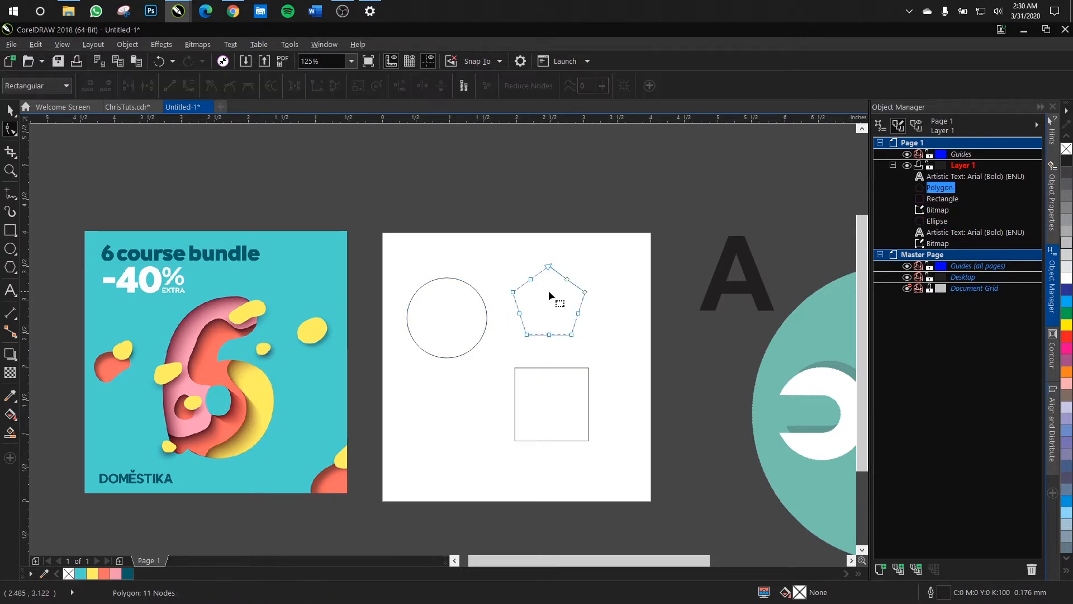
right_click(548, 293)
left_click(526, 282)
Convert the square below the pentagon to curves
left_click(514, 425)
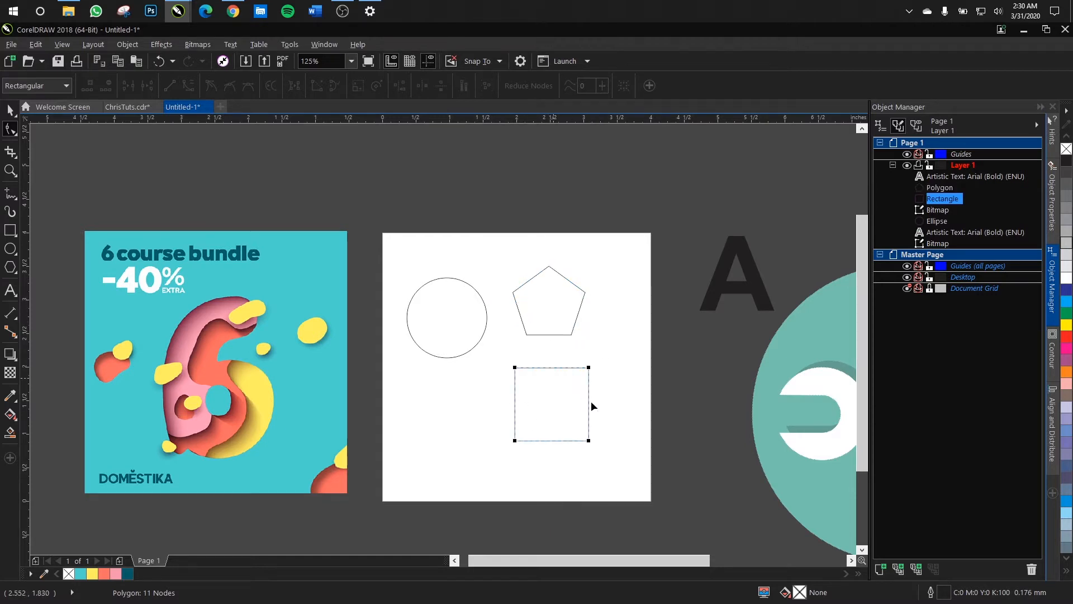
scroll(547, 373, "up", 2)
scroll(429, 314, "down", 2)
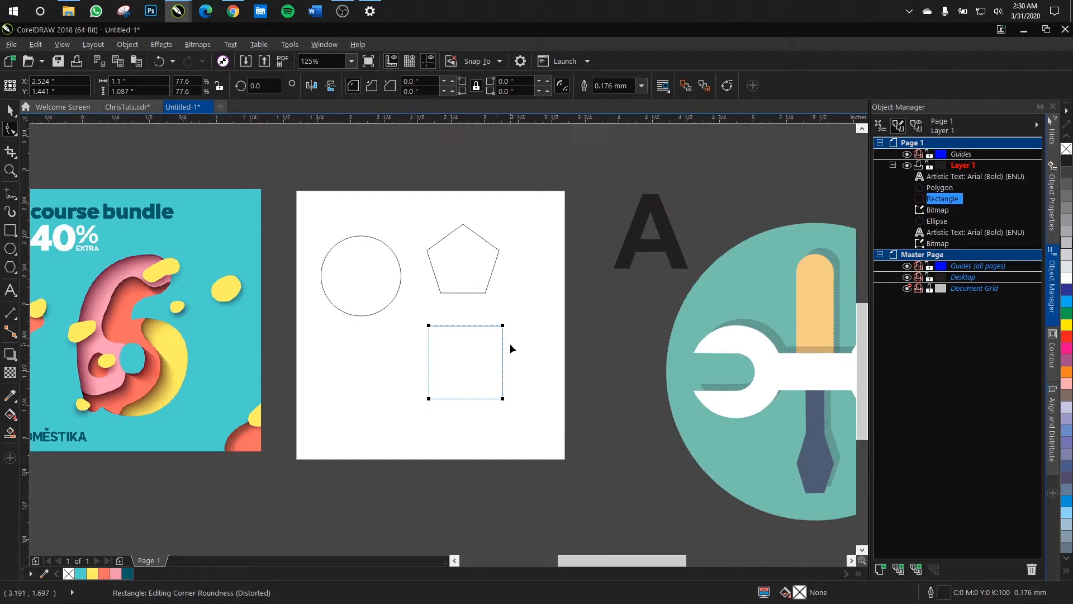
scroll(511, 345, "up", 1)
left_click(10, 110)
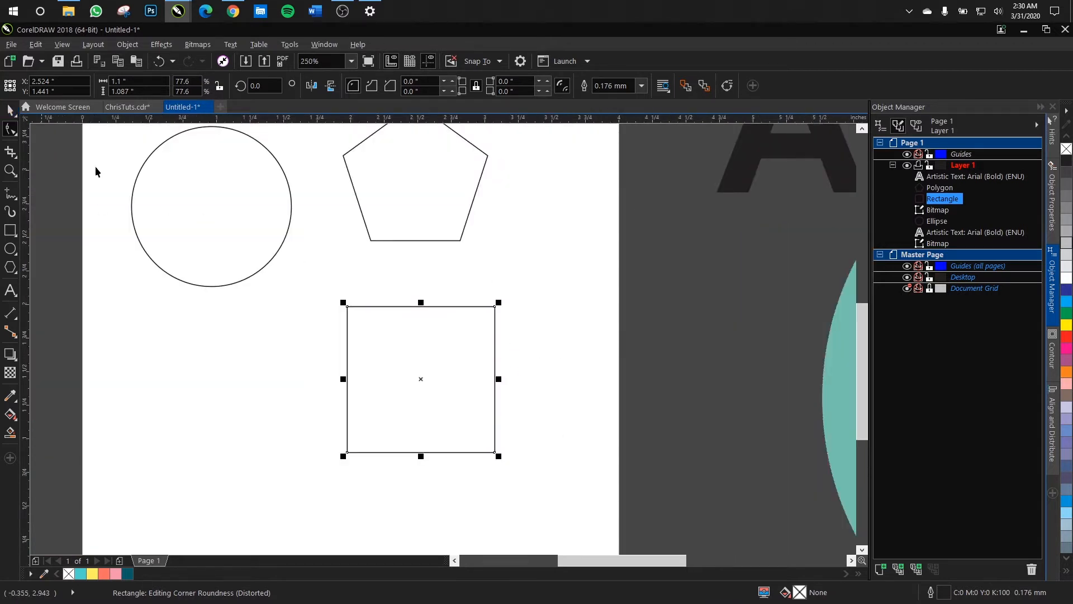
left_click(495, 341)
left_click(447, 344)
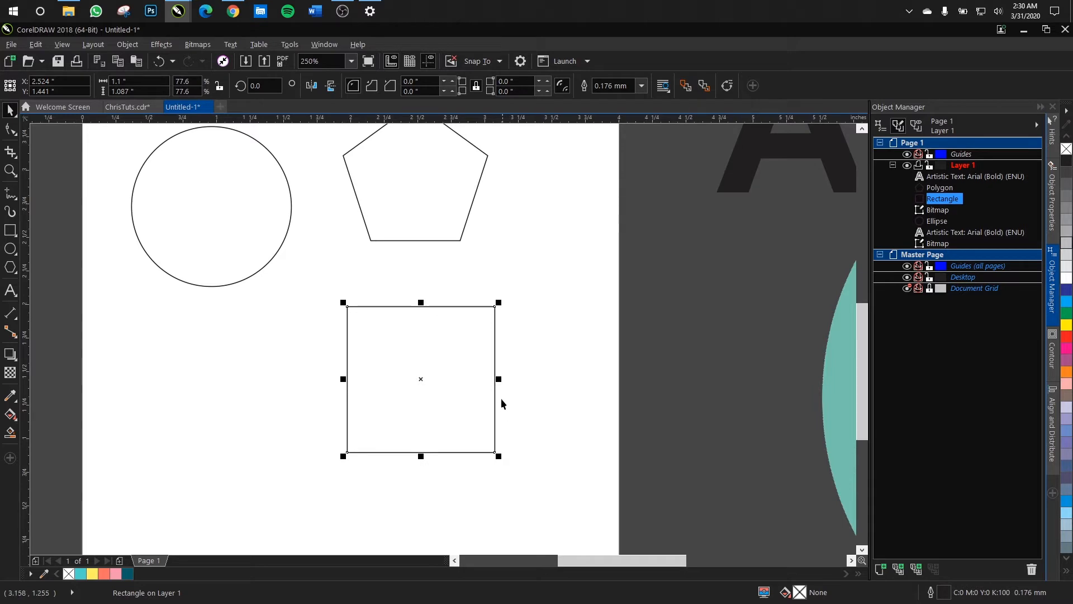
left_click(423, 335)
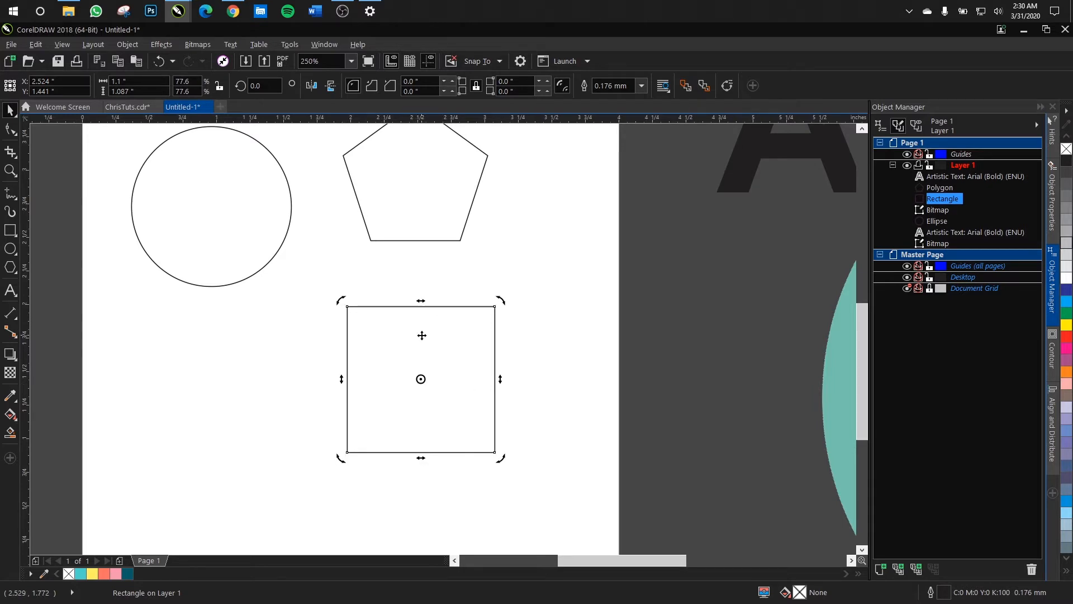
right_click(417, 331)
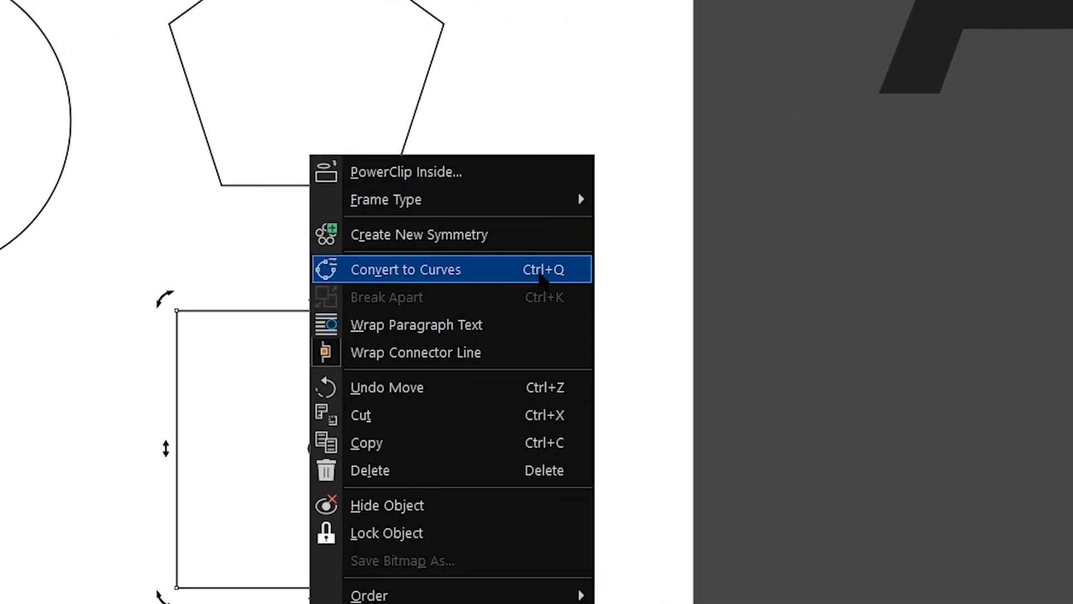
left_click(453, 271)
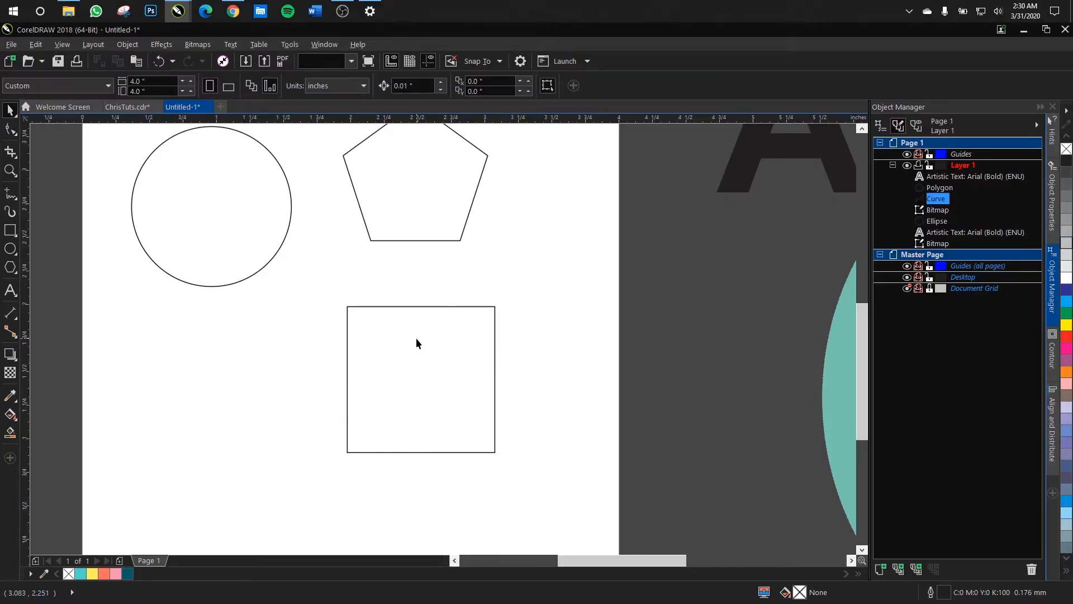
Use the Shape tool to move the converted square's upper-left corner node outward to the left and slightly down
left_click(360, 309)
scroll(352, 307, "up", 5)
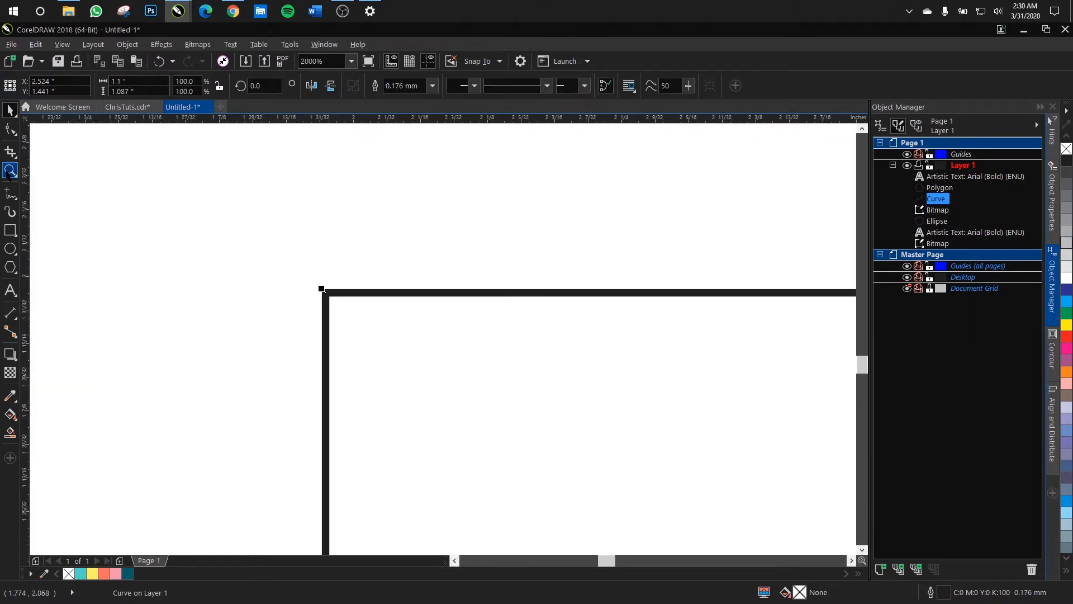
left_click(10, 130)
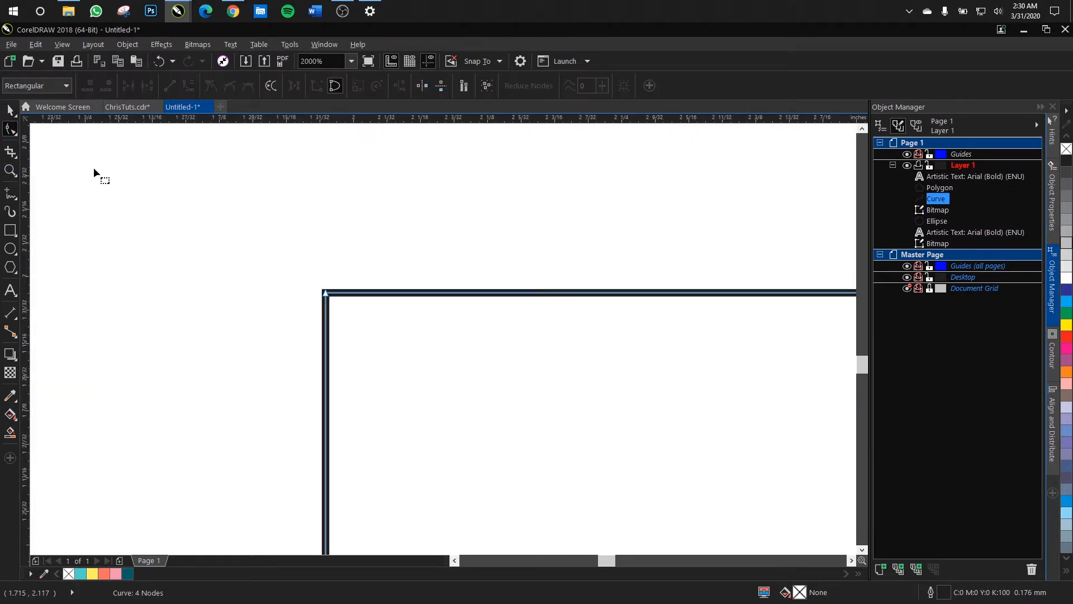
scroll(296, 265, "down", 3)
left_click_drag(552, 243, 666, 316)
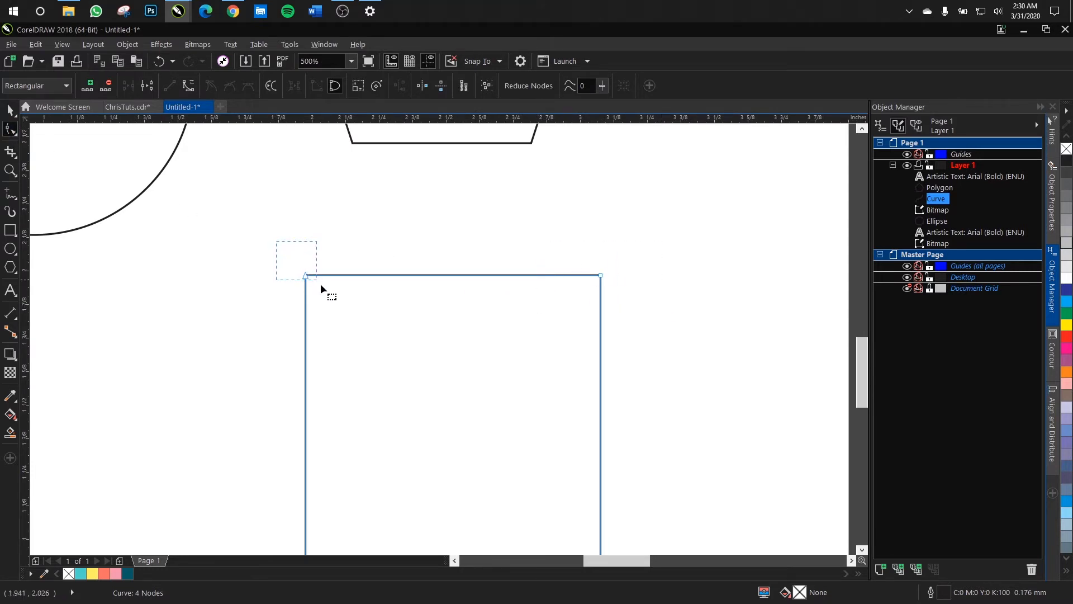
left_click_drag(321, 285, 342, 308)
left_click_drag(306, 277, 129, 317)
scroll(344, 319, "down", 1)
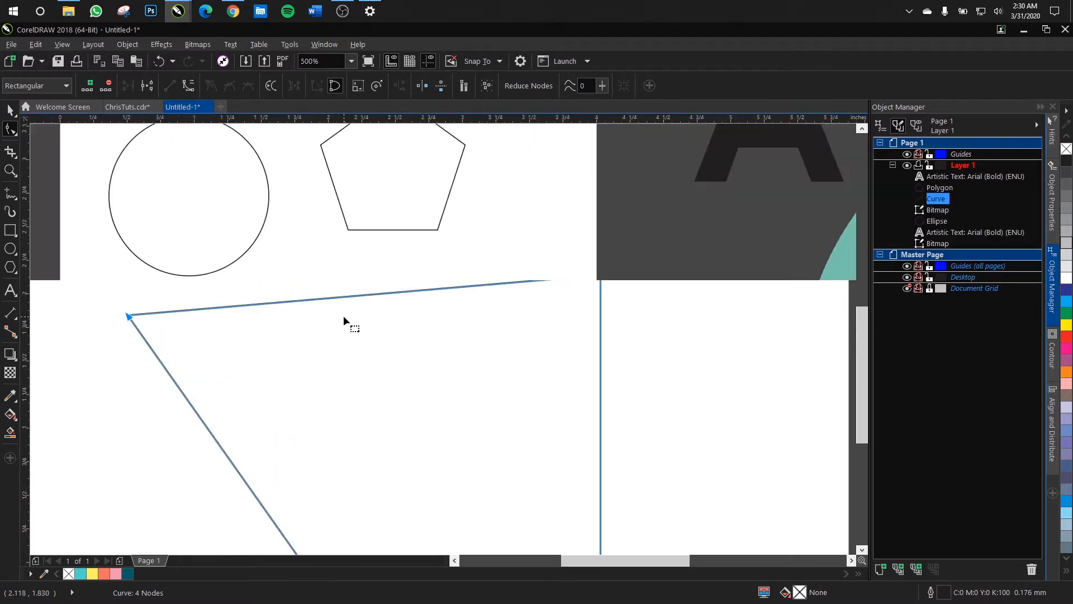
Reshape the converted square into a slanted irregular quadrilateral by repositioning its lower-left, upper-right and lower-right corner nodes
left_click_drag(325, 441, 228, 436)
left_click_drag(472, 297, 404, 303)
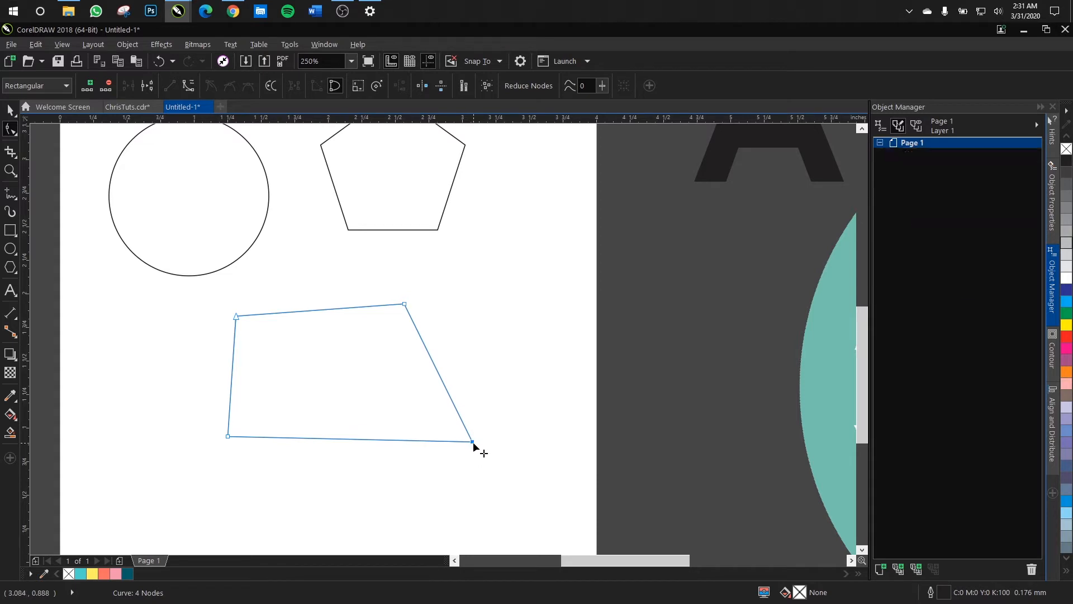
left_click_drag(473, 442, 523, 363)
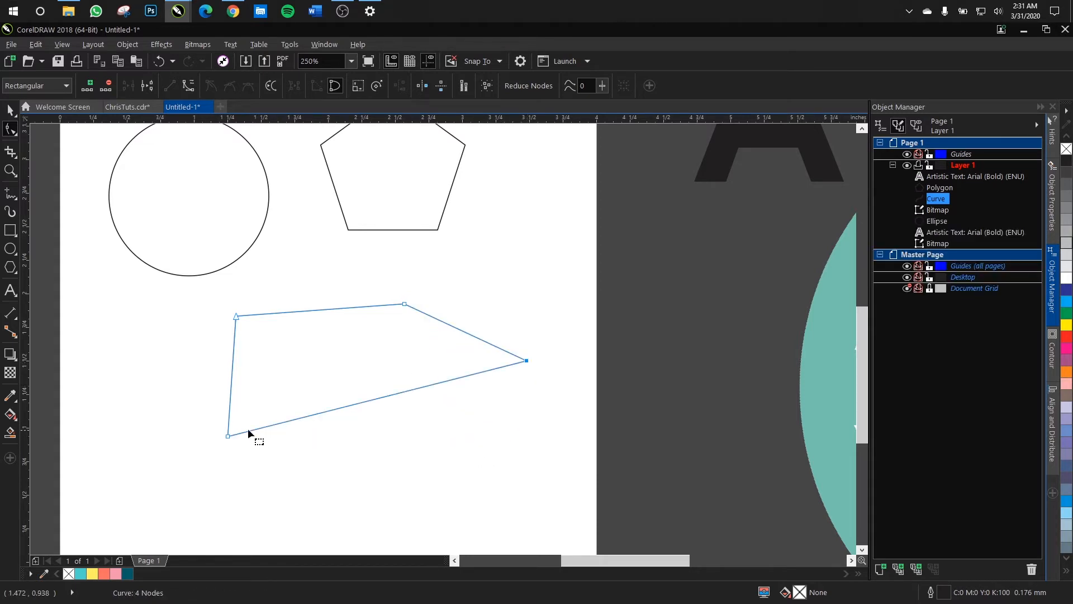
left_click_drag(230, 436, 376, 370)
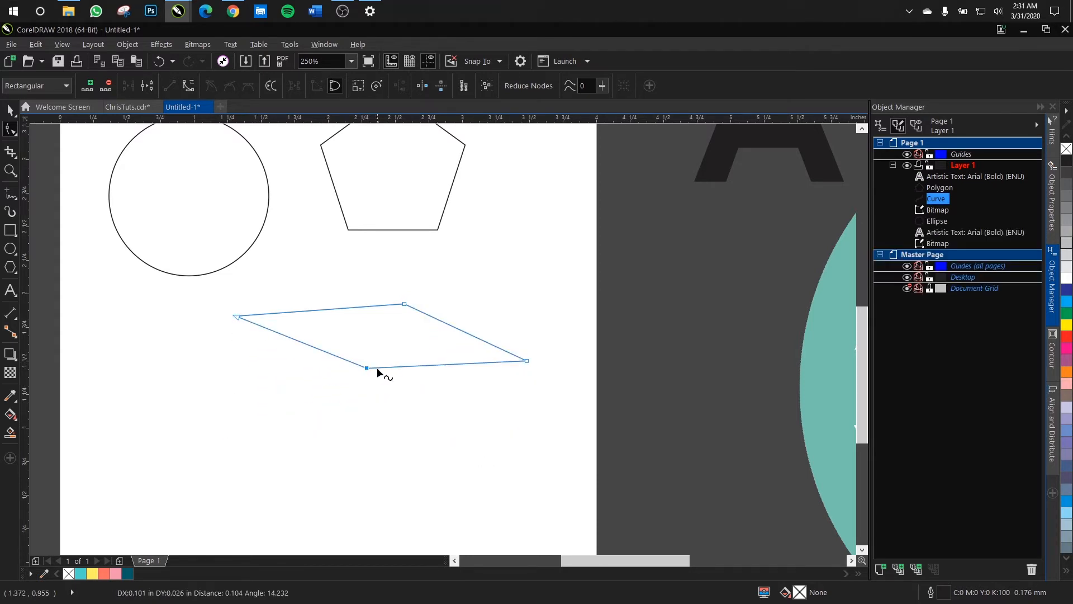
left_click_drag(405, 305, 494, 263)
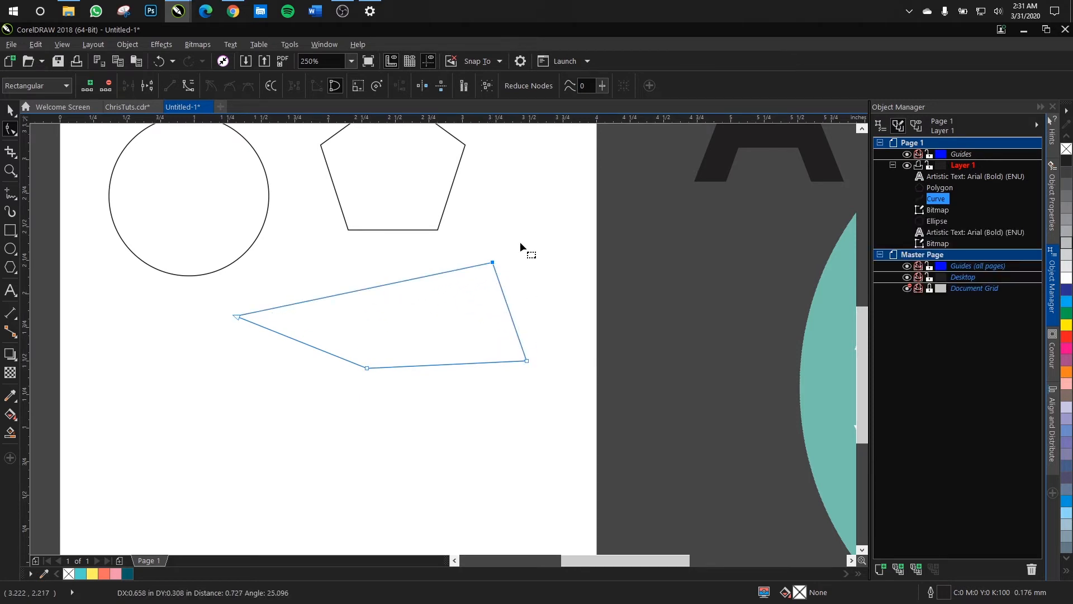
Convert the pentagon to curves
left_click(862, 129)
left_click(397, 259)
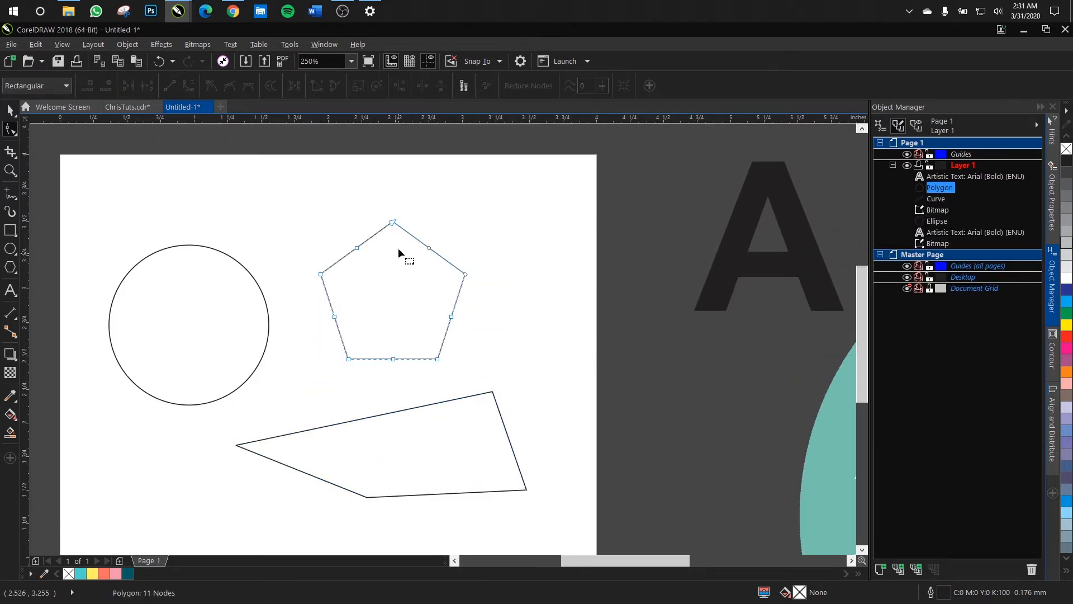
right_click(387, 236)
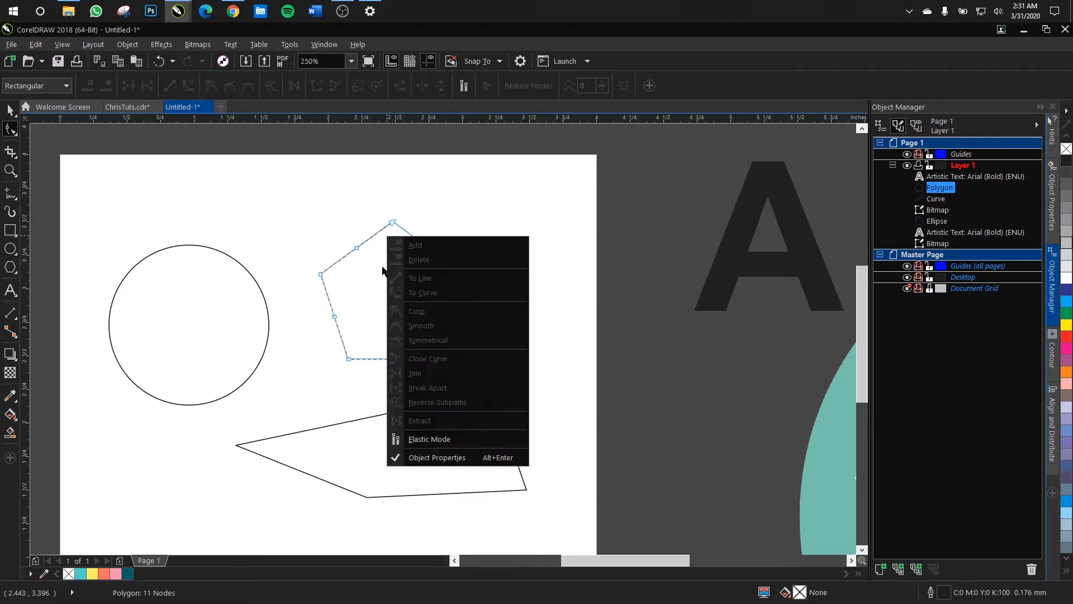
left_click(437, 375)
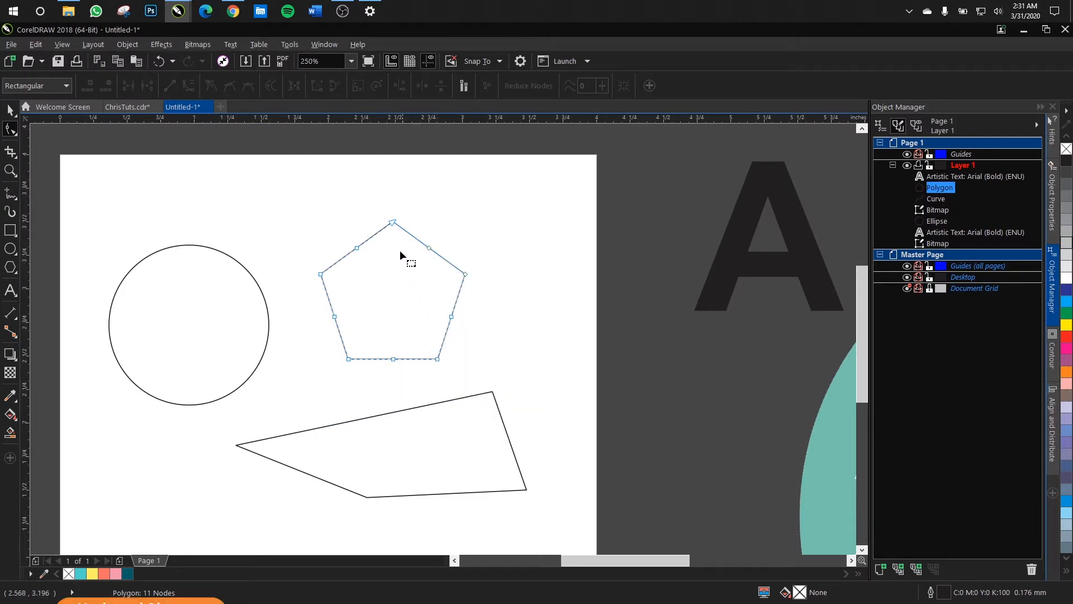
key("ctrl+q")
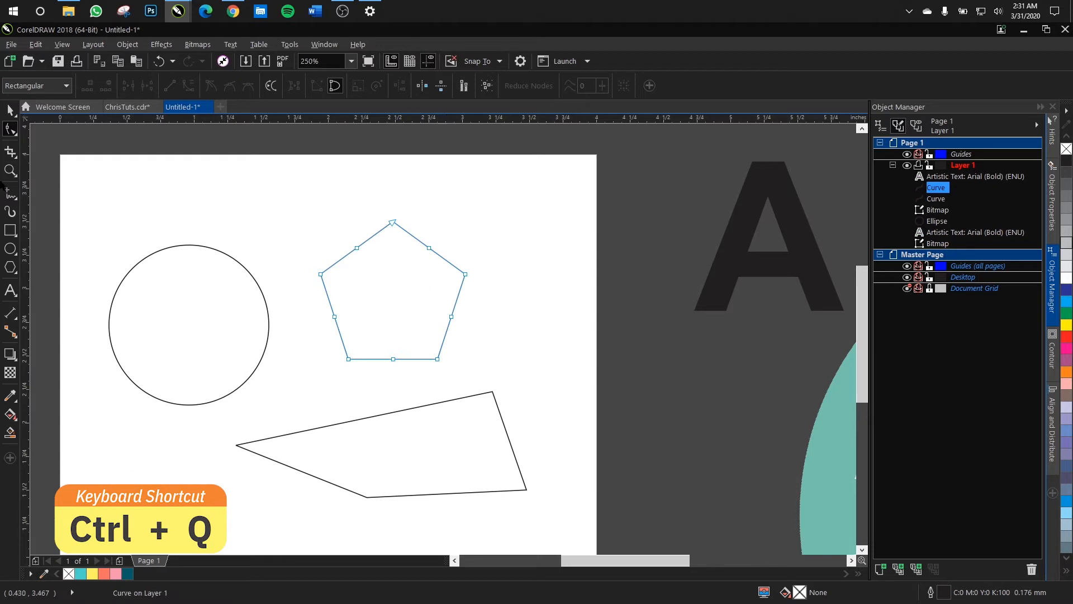
Reshape the converted pentagon by pulling its apex node upward and the middle node of its right side inward
left_click(393, 223)
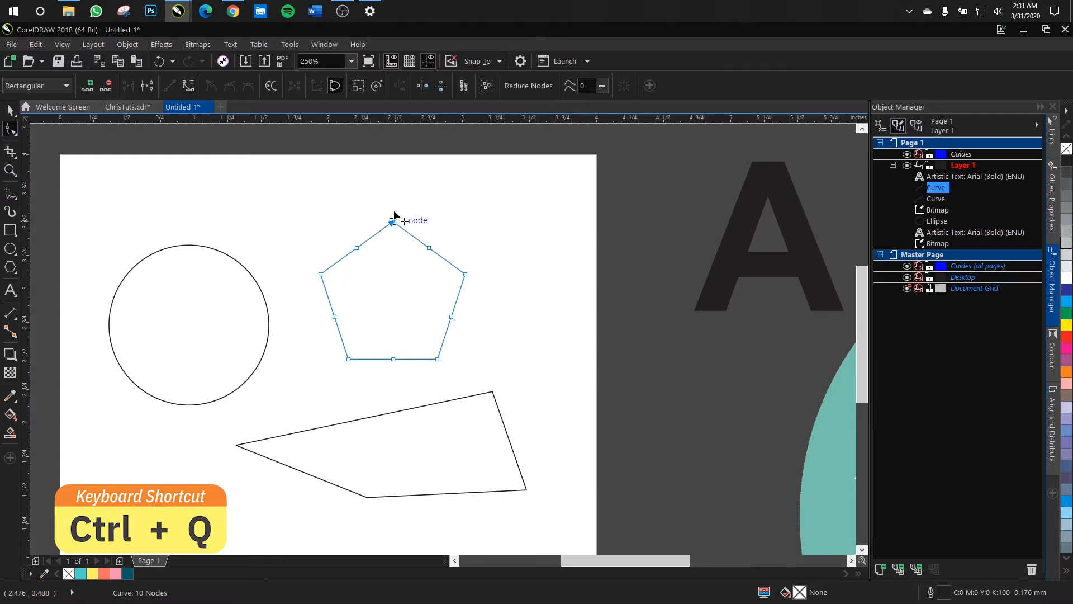
left_click_drag(393, 223, 397, 179)
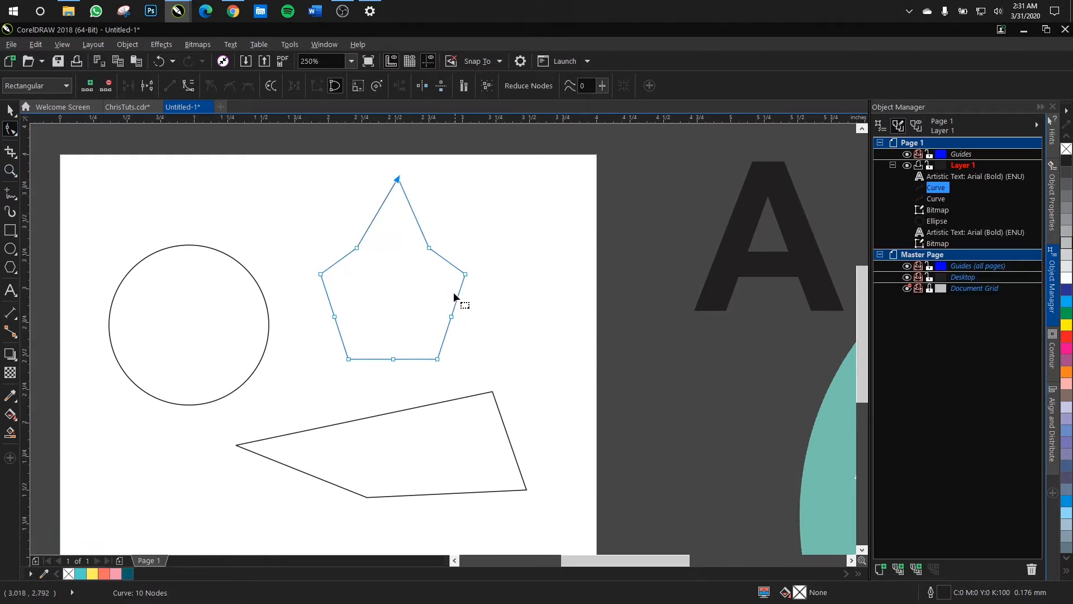
left_click(451, 316)
scroll(451, 317, "up", 2)
scroll(451, 317, "up", 2)
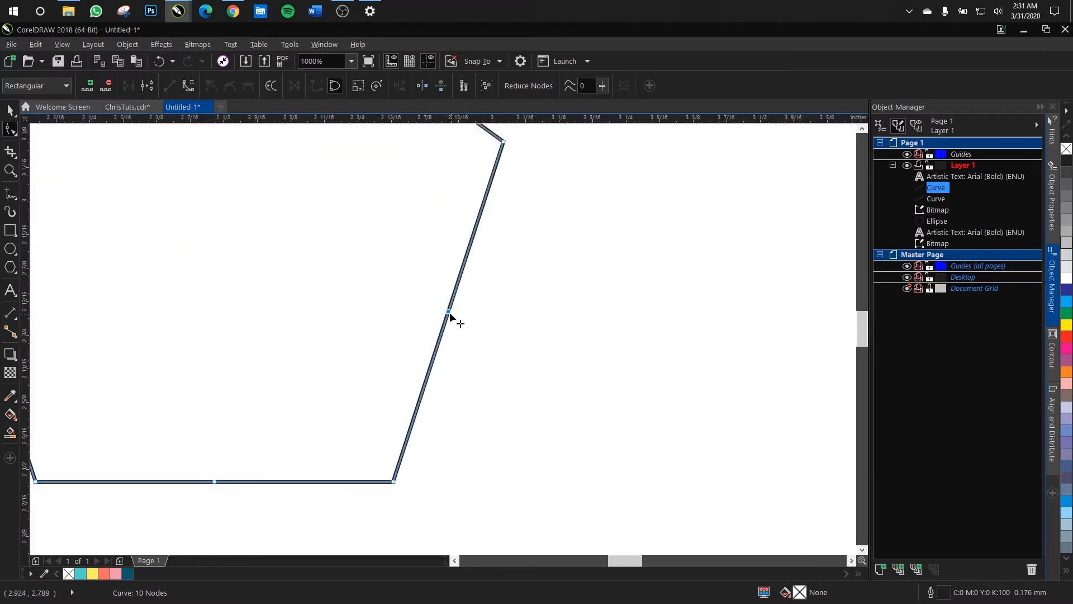
scroll(370, 263, "down", 2)
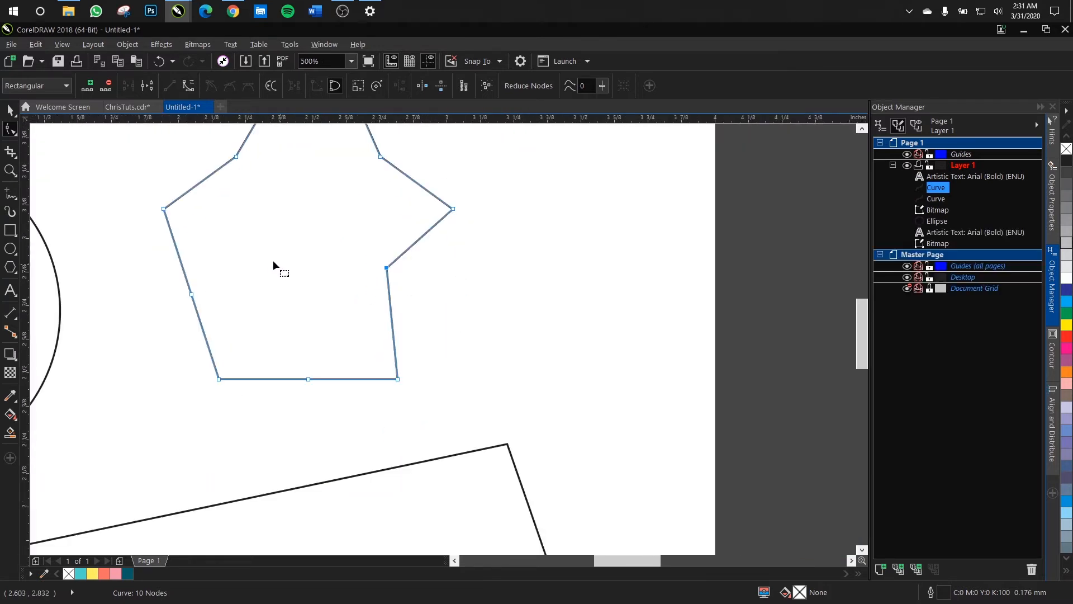
Turn the converted pentagon into a five-pointed star by pulling the middle nodes of its sides further inward
scroll(274, 263, "down", 1)
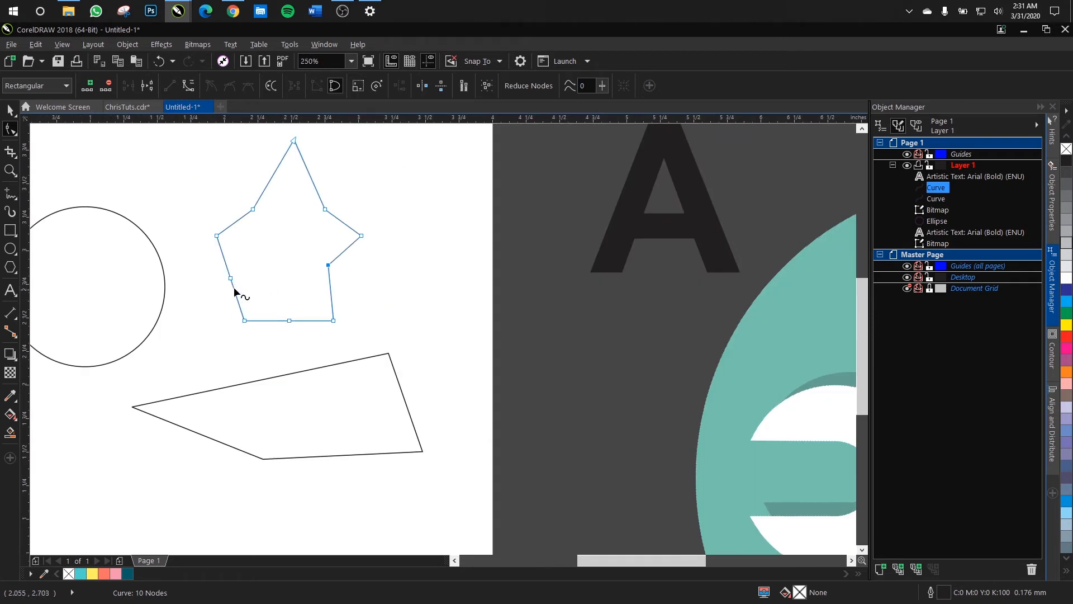
left_click_drag(231, 278, 266, 263)
left_click_drag(289, 320, 294, 274)
left_click(254, 210)
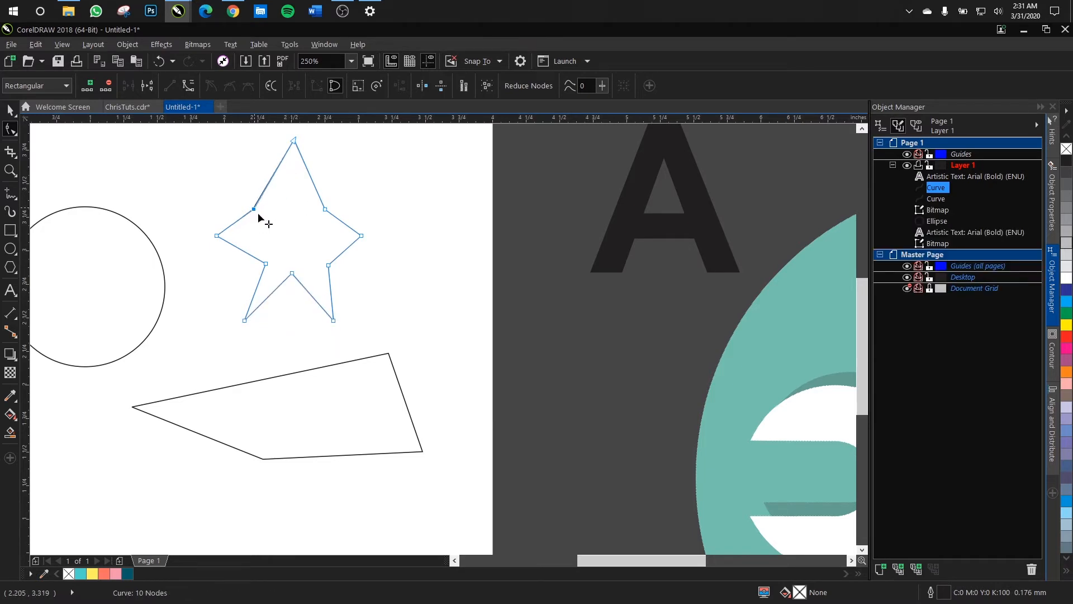
left_click_drag(258, 214, 306, 222)
mouse_move(328, 265)
left_mouse_down()
mouse_move(311, 247)
mouse_move(278, 259)
mouse_move(279, 230)
left_mouse_up()
scroll(344, 271, "down", 1)
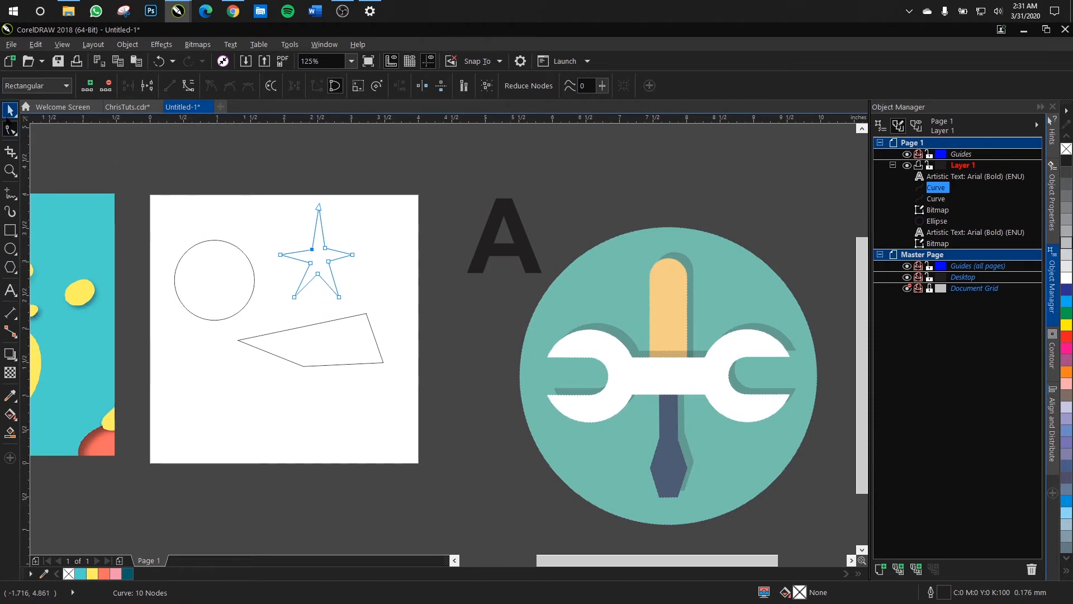
Move the irregular quadrilateral's far-left corner node up and to the right to form a slanted, nearly parallel shape
left_click(369, 325)
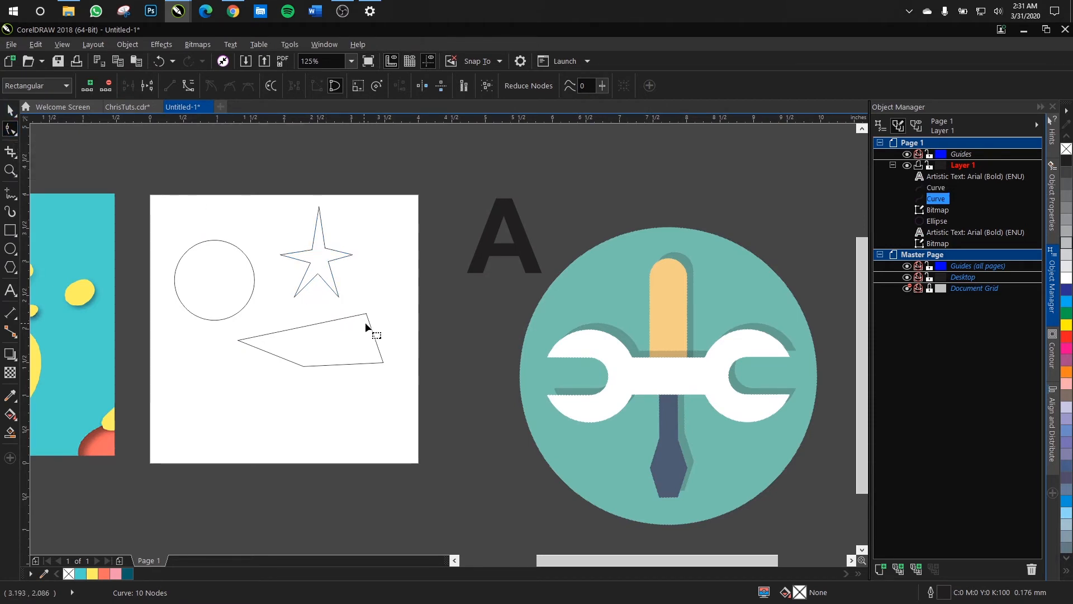
scroll(375, 315, "up", 1)
left_click_drag(103, 367, 197, 309)
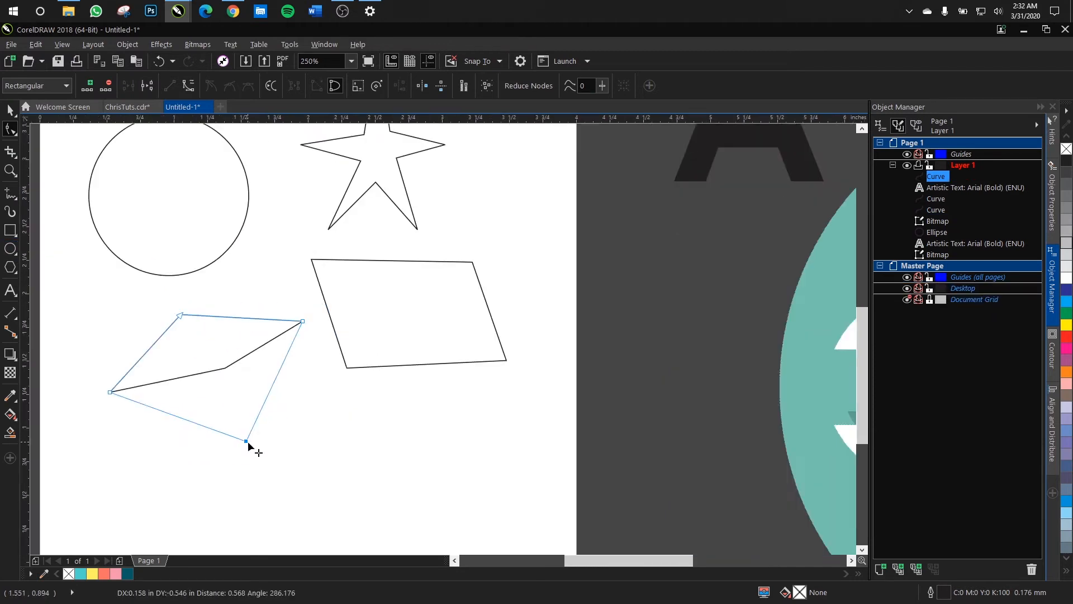
Pull the lower-left quadrilateral's lower-right corner outward, and add a node on its right side and move it inward
left_click_drag(247, 441, 246, 444)
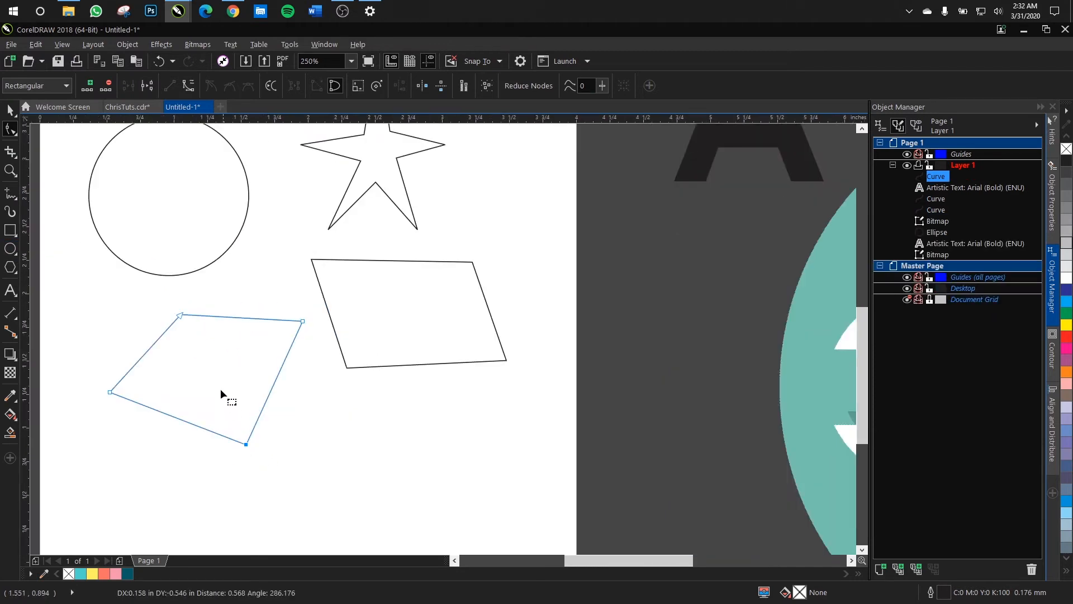
left_click(260, 385)
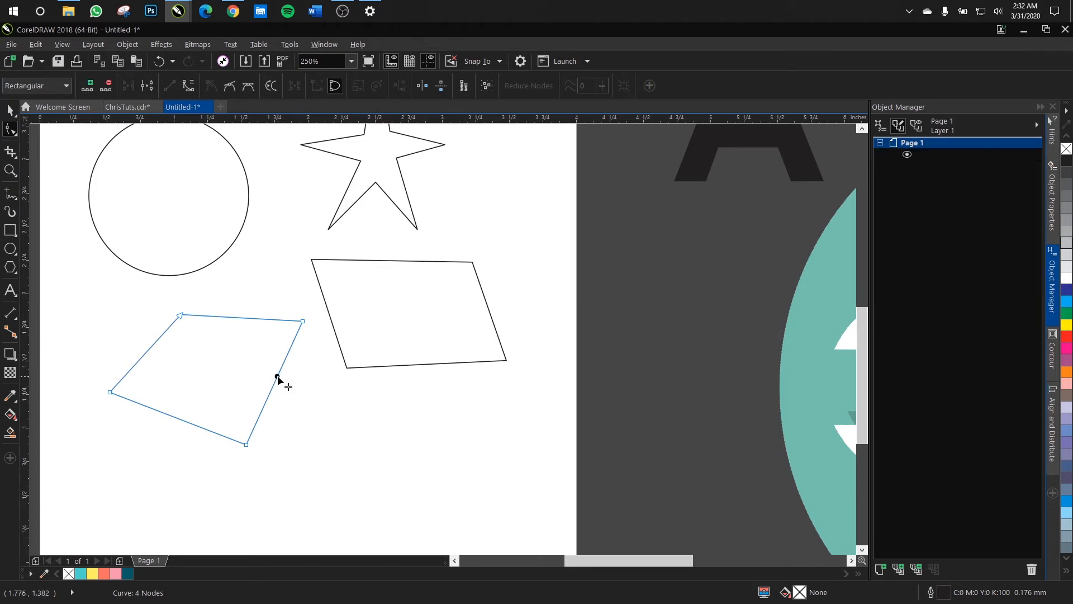
double_click(278, 377)
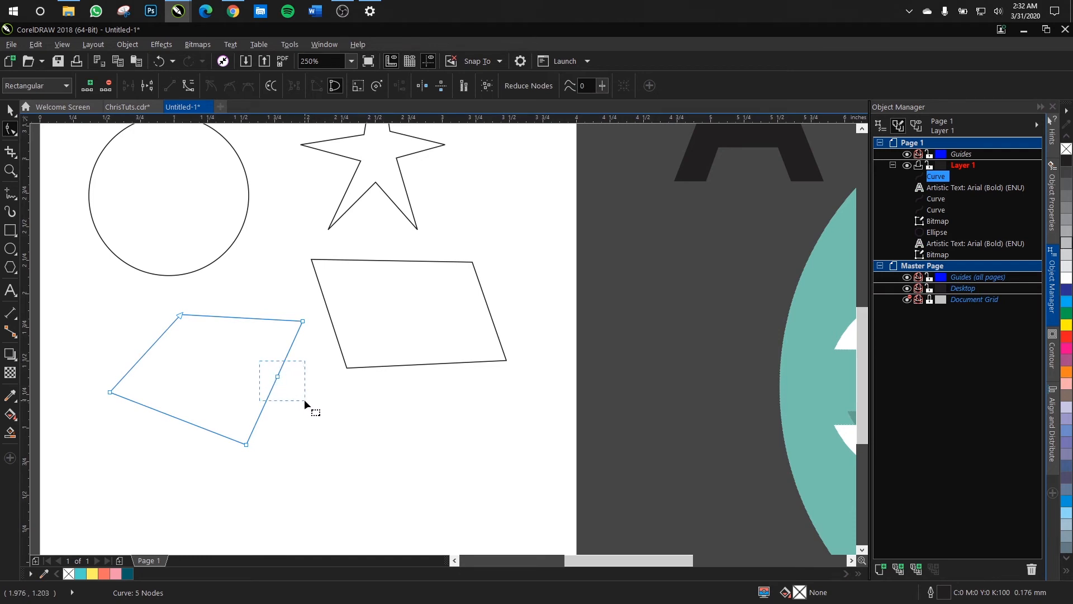
left_click(271, 377)
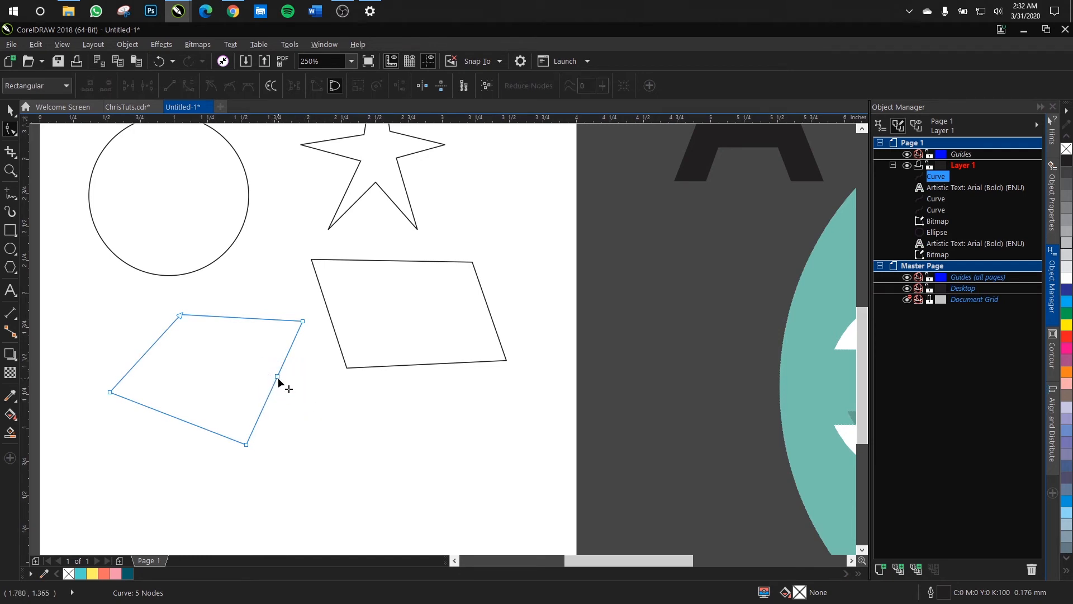
left_click(279, 379)
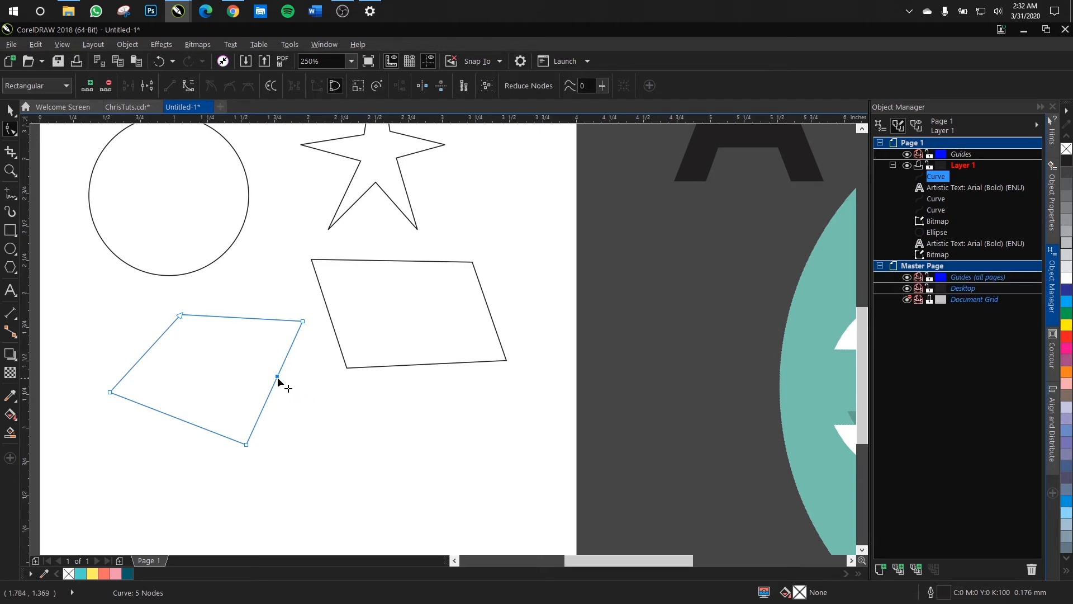
left_click_drag(278, 378, 216, 361)
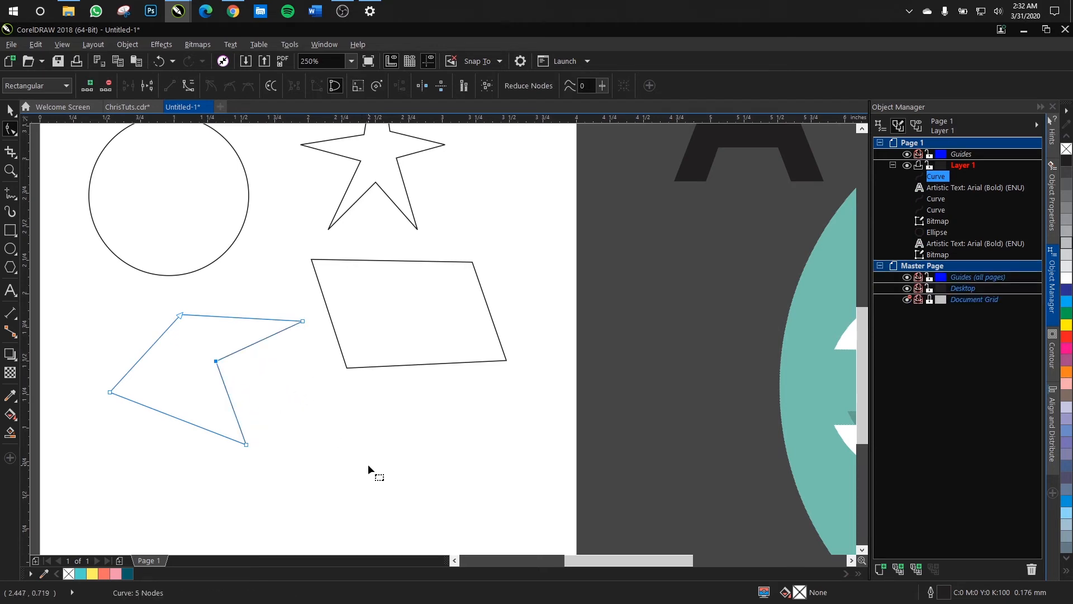
Add nodes on the lower-left shape's bottom, left and top sides and pull each inward to form a four-pointed star
left_click(168, 413)
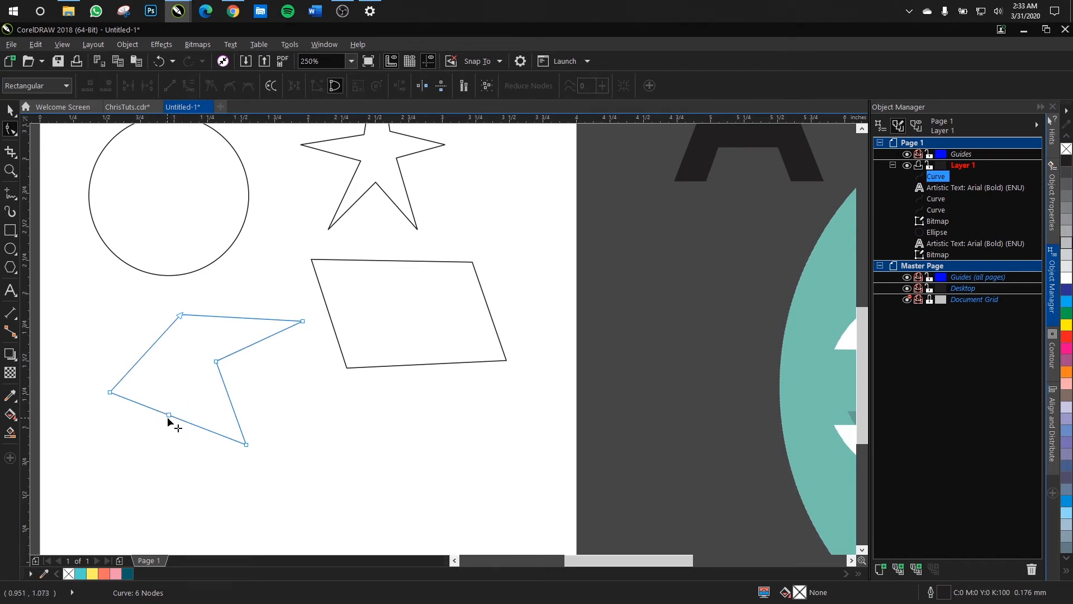
left_click_drag(167, 417, 186, 367)
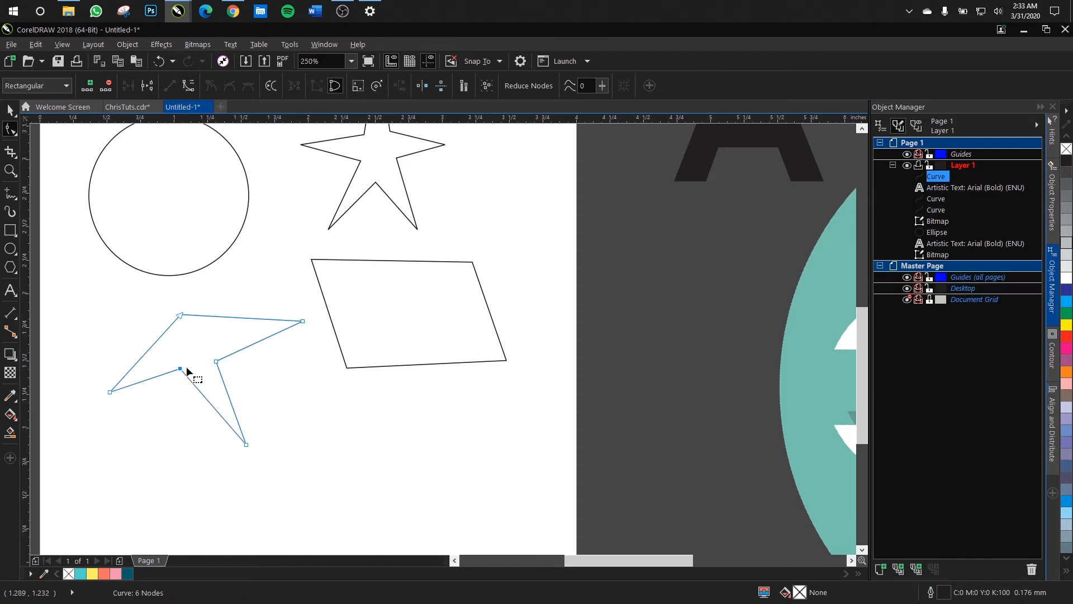
double_click(157, 338)
left_click_drag(158, 339, 193, 338)
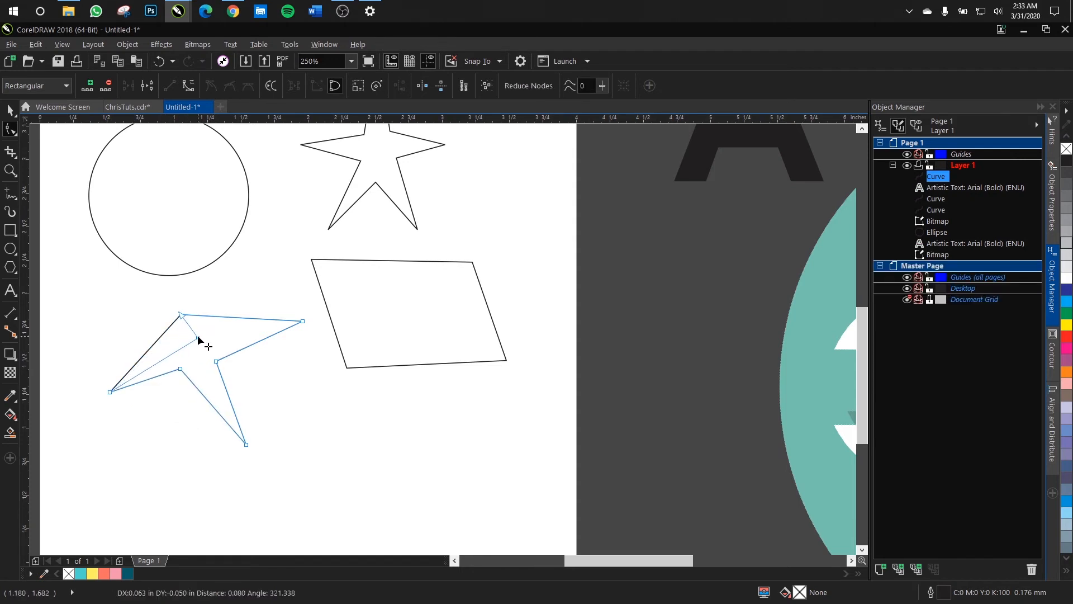
double_click(229, 317)
left_click_drag(230, 317, 217, 385)
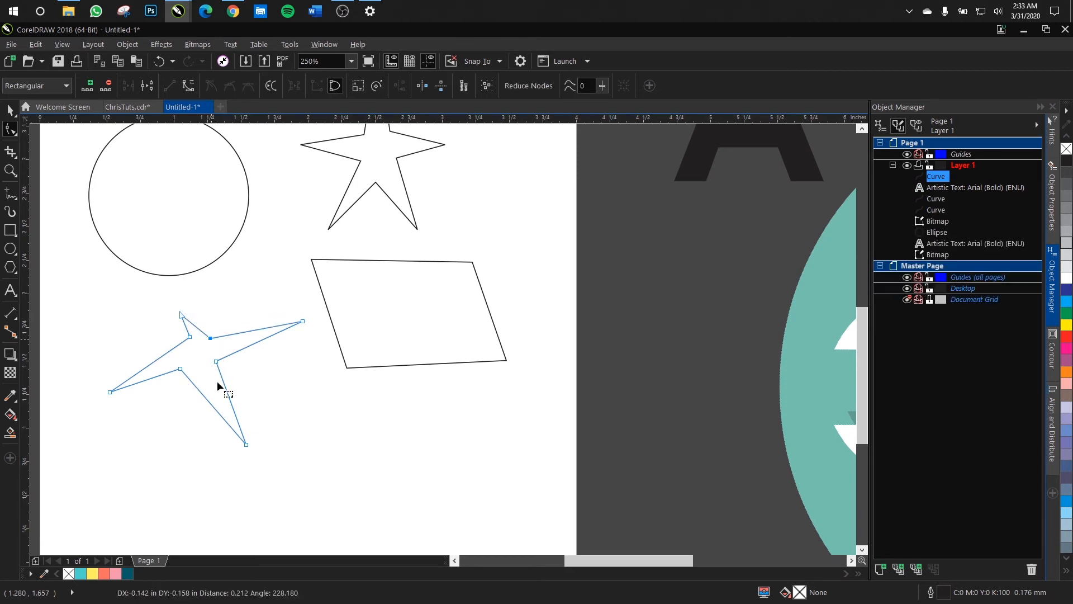
Add nodes on the right edge of the four-pointed star's lower point and on its lower-left edge, moving the latter outward
double_click(226, 393)
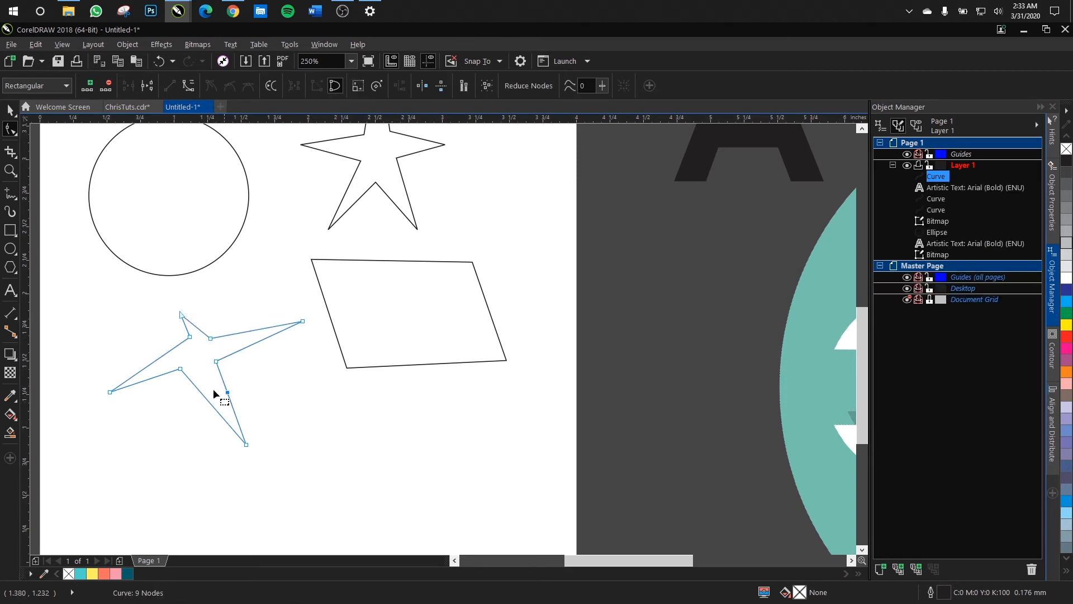
left_click_drag(227, 393, 180, 400)
double_click(198, 438)
left_click(131, 405)
Convert the circle to curves
scroll(166, 355, "down", 2)
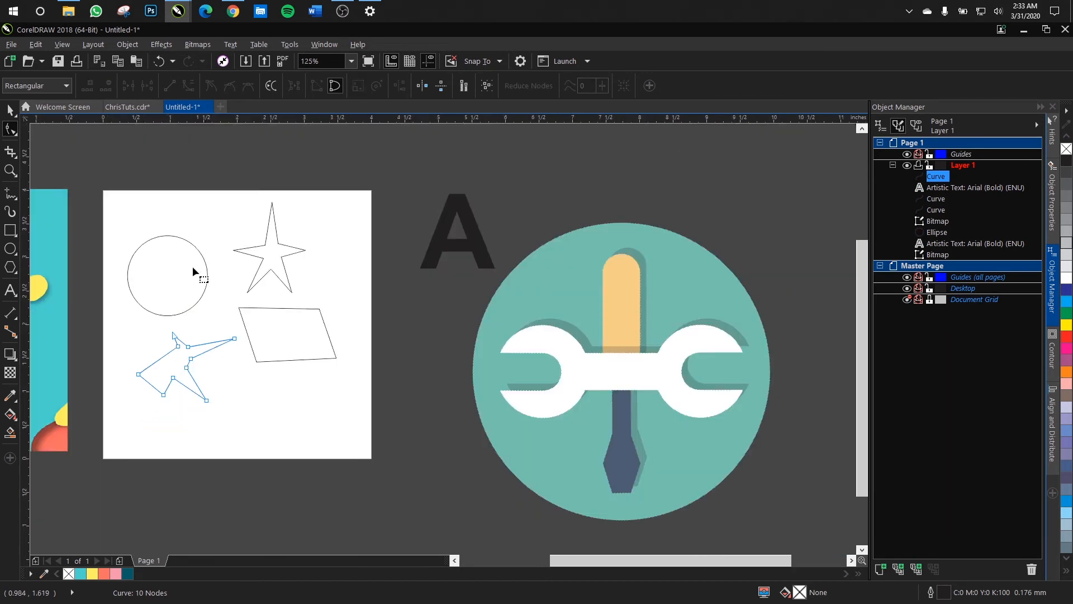
scroll(192, 270, "up", 2)
left_click(183, 258)
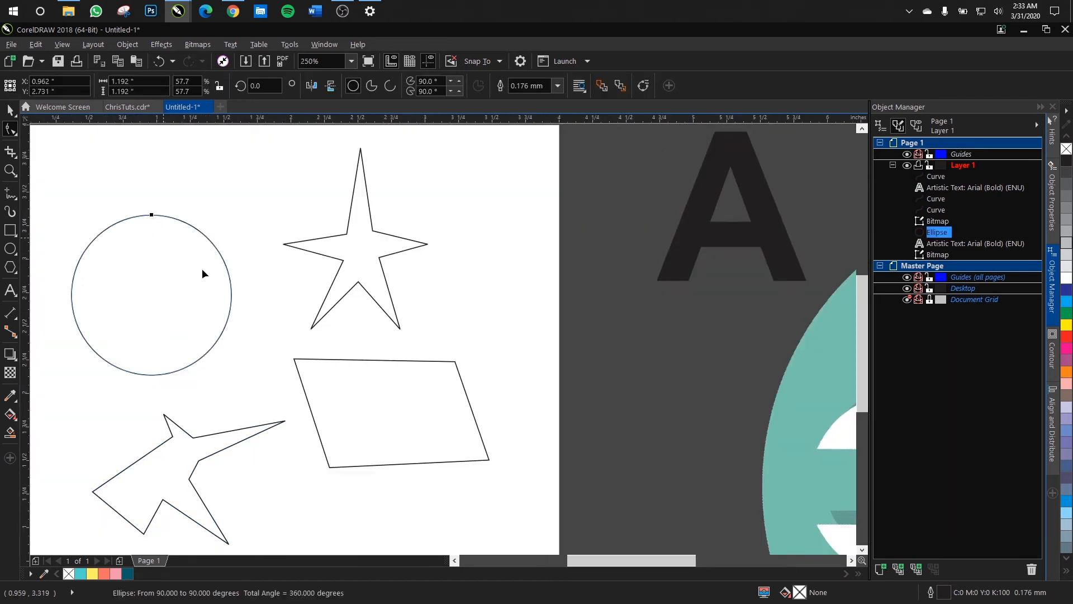
right_click(144, 245)
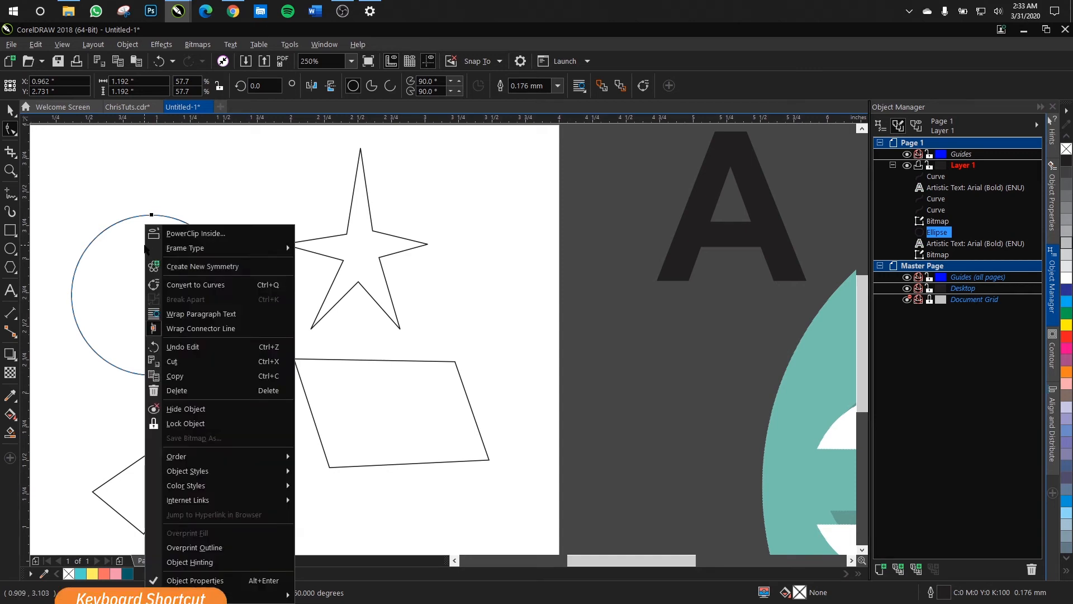
left_click(246, 284)
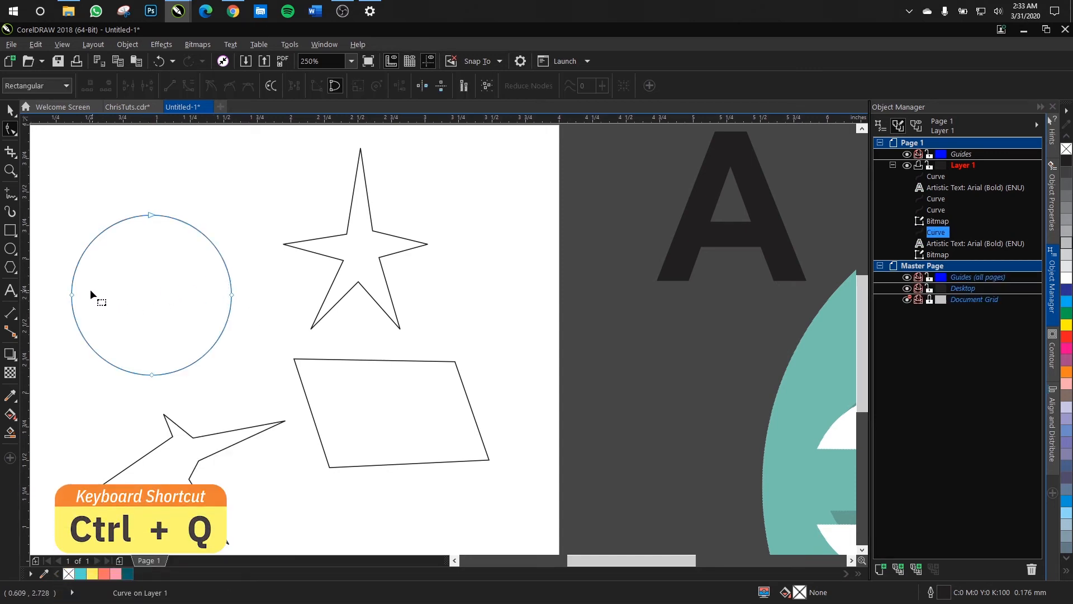
Reshape the converted circle by moving its right node up and outward, top node down, left node slightly down and bottom node up-right
left_click(72, 295)
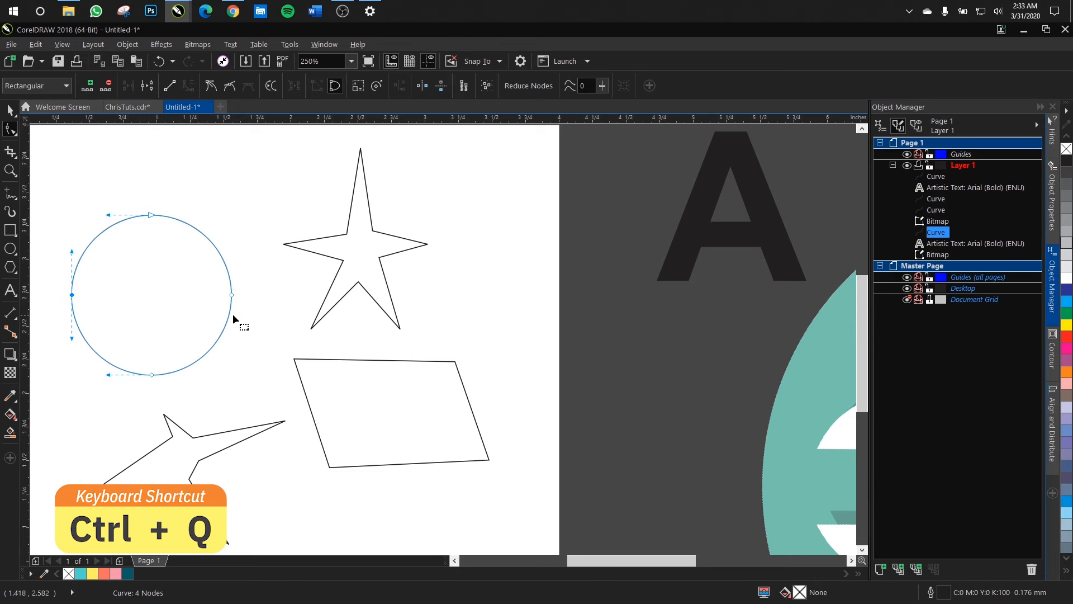
left_click(232, 296)
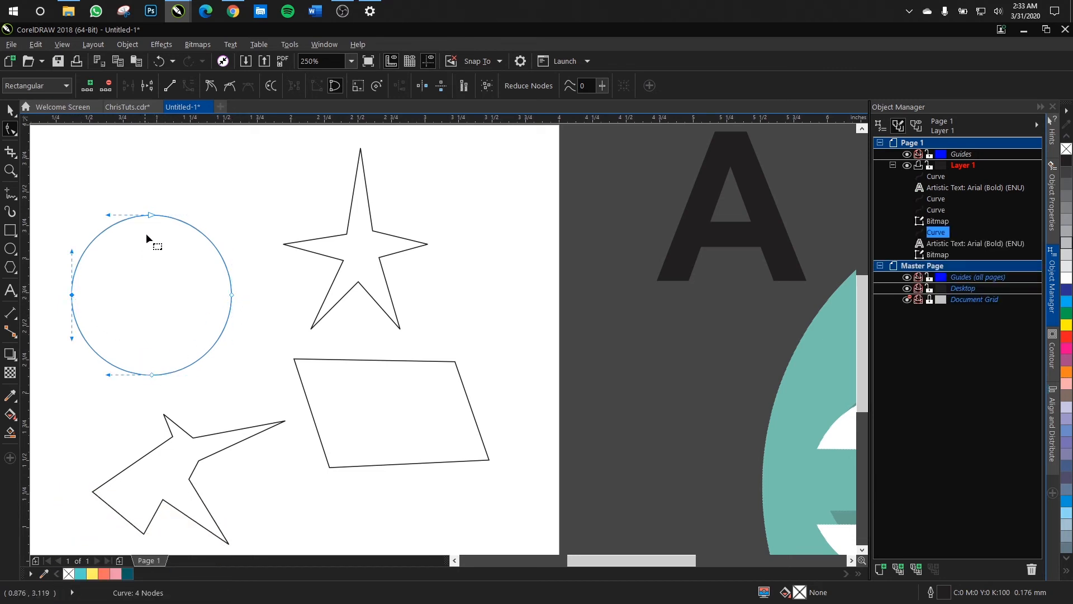
left_click(232, 296)
left_click_drag(232, 297, 266, 213)
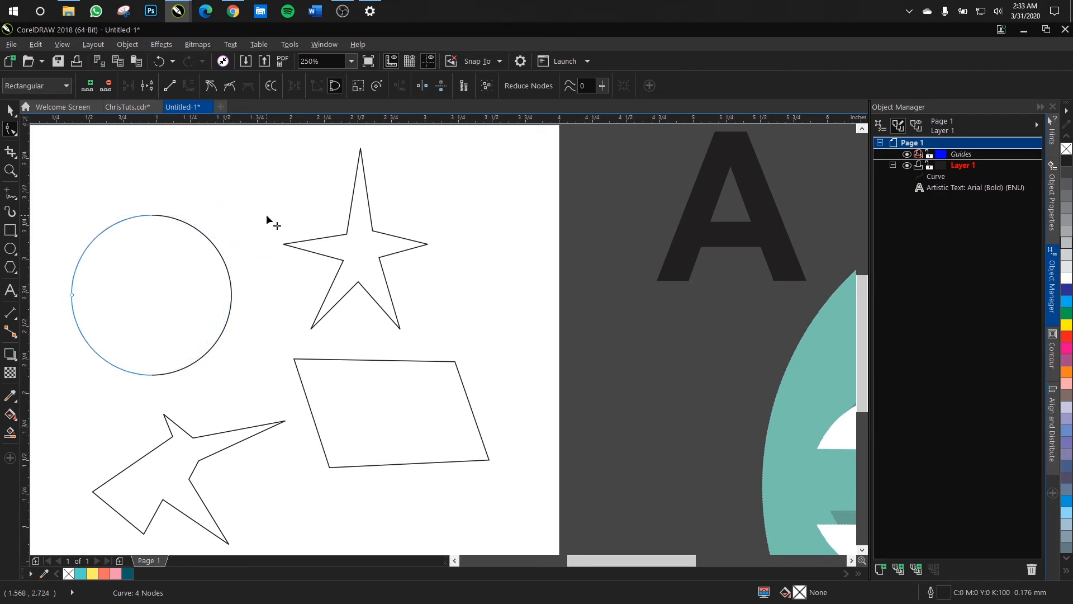
left_click(147, 215)
left_click_drag(147, 215, 152, 266)
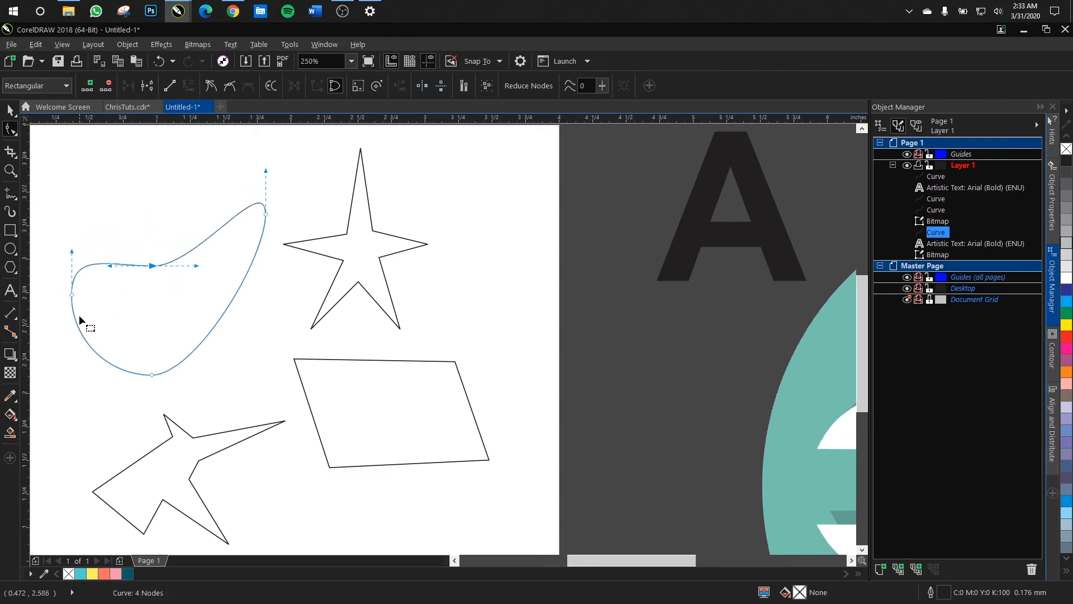
left_click_drag(72, 295, 79, 324)
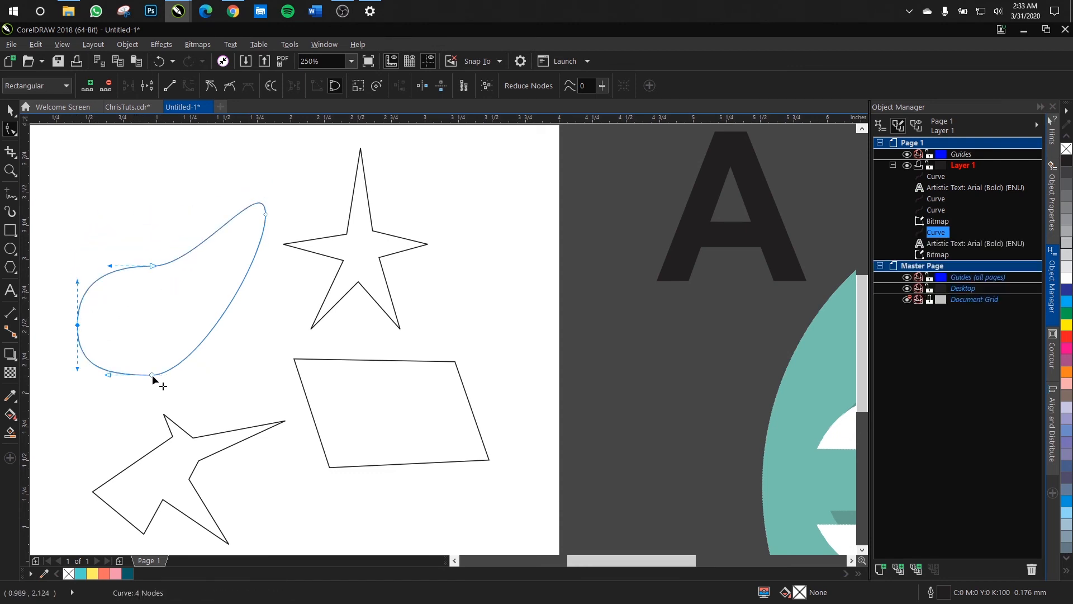
left_click_drag(152, 374, 209, 339)
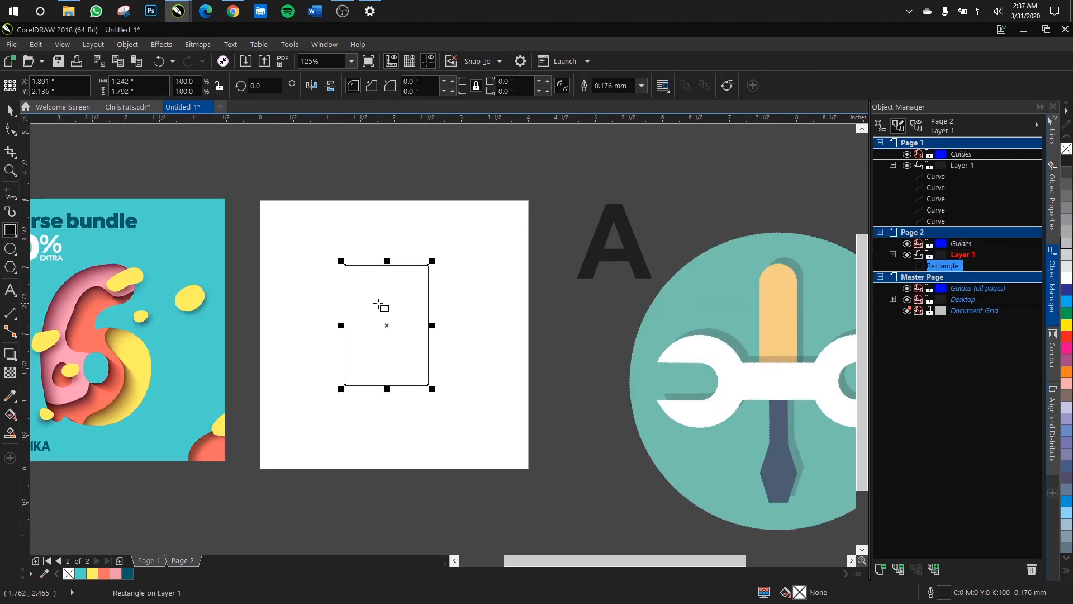
Use the Shape tool to round all four corners of the page 2 rectangle to a 0.304-inch radius
left_click(10, 129)
scroll(343, 258, "up", 2)
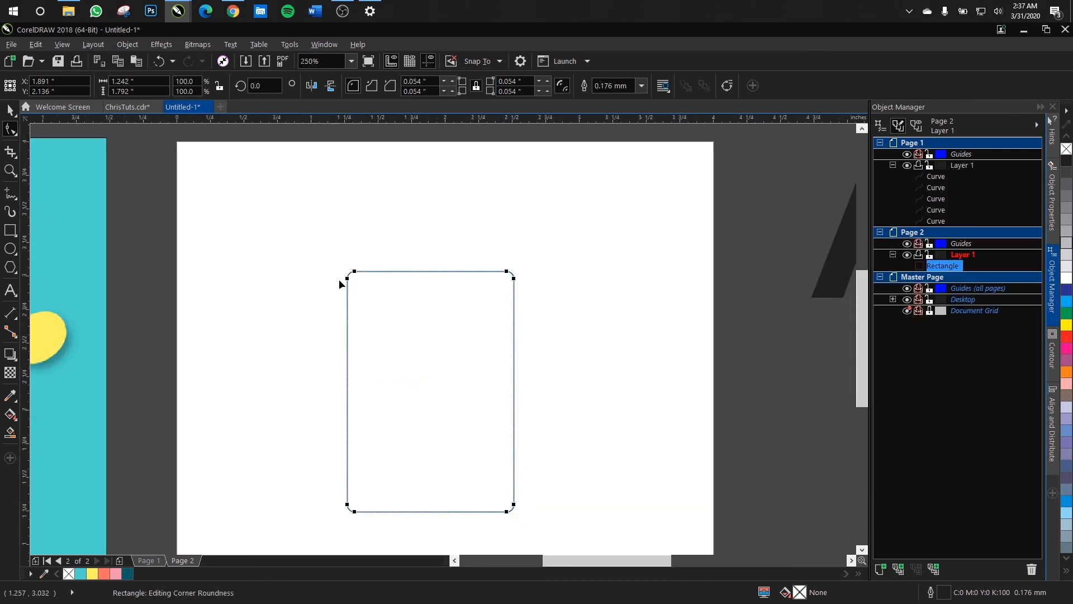
left_click_drag(353, 285, 332, 226)
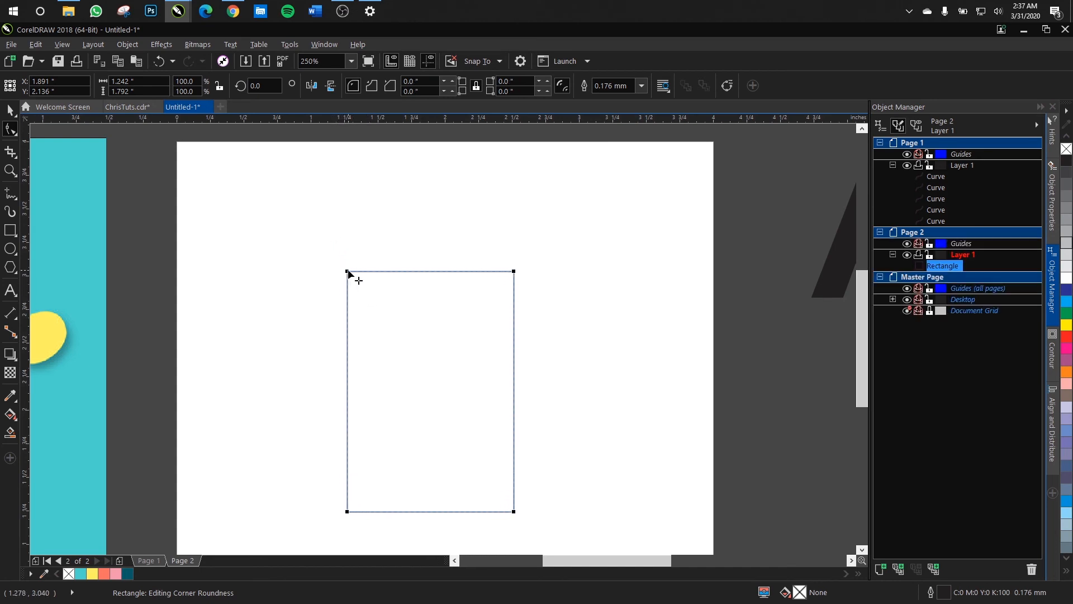
mouse_move(349, 273)
left_mouse_down()
mouse_move(343, 316)
mouse_move(340, 259)
mouse_move(352, 278)
left_mouse_up()
left_click_drag(347, 271, 387, 273)
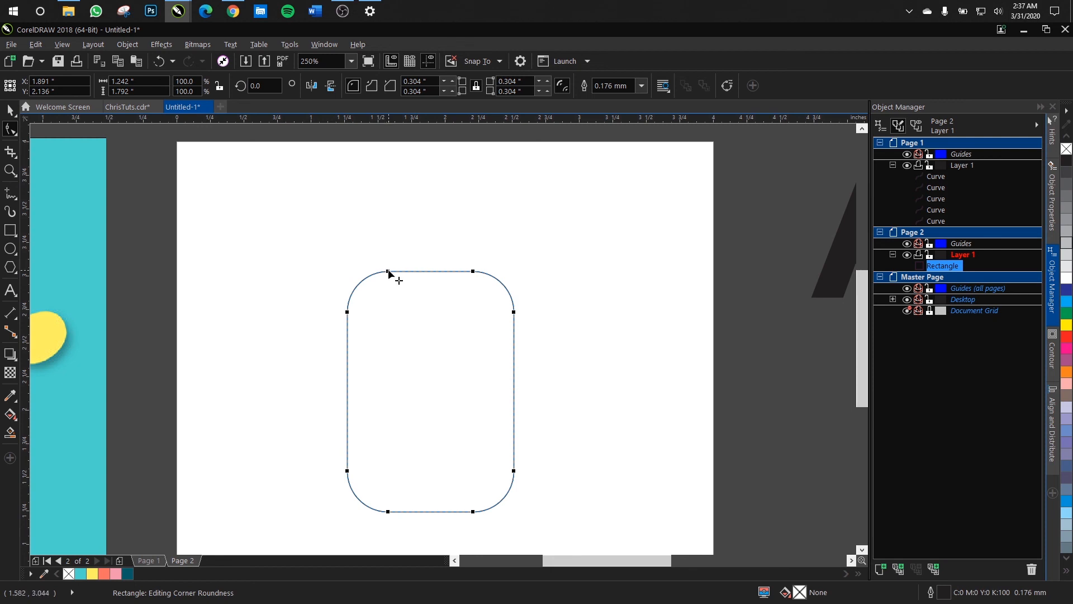
Return the rectangle's rounded corners to nearly square with the Shape tool, reducing their radius to 0.004 inch
left_click_drag(388, 271, 267, 229)
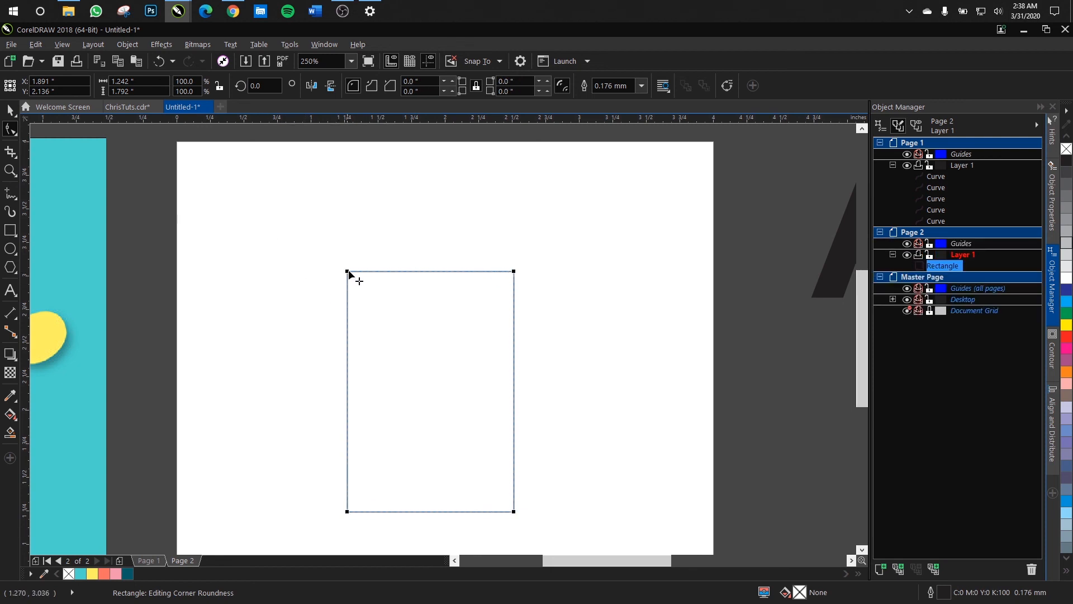
left_click_drag(347, 271, 372, 450)
left_click_drag(362, 304, 348, 273)
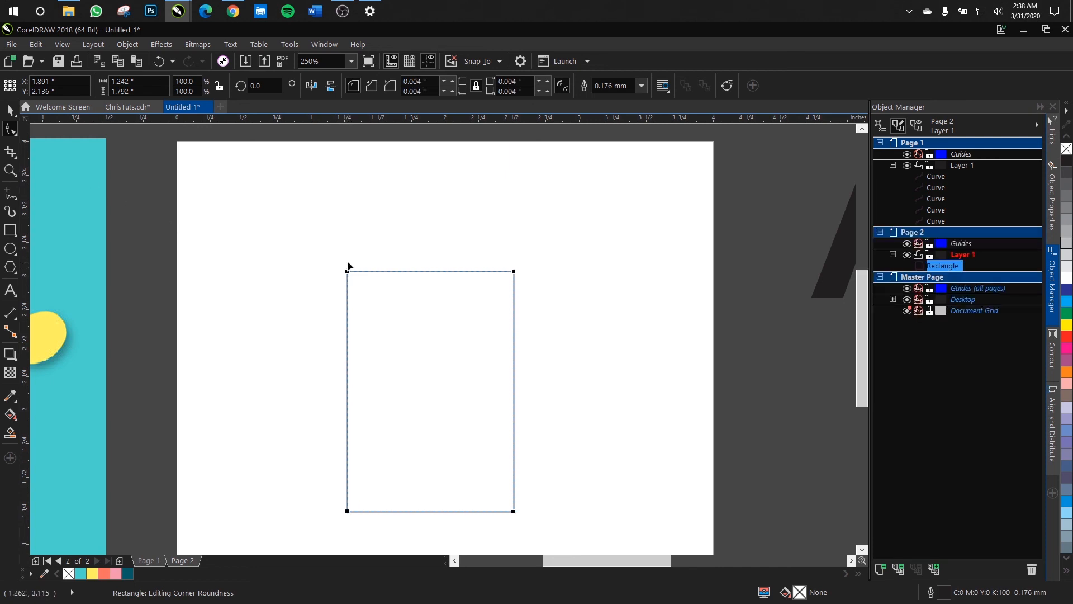